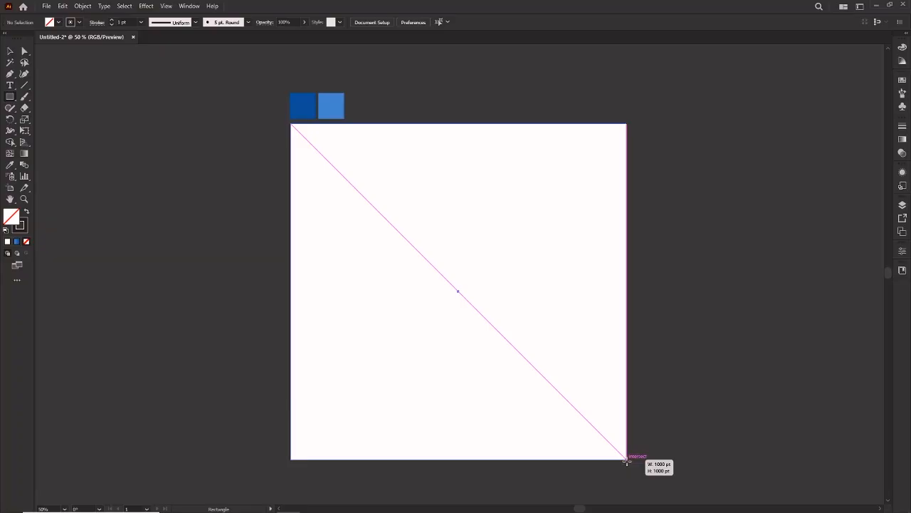
Step: Draw a 1000 by 1000 pt square covering the whole artboard and remove its stroke
left_click_drag(627, 460, 626, 459)
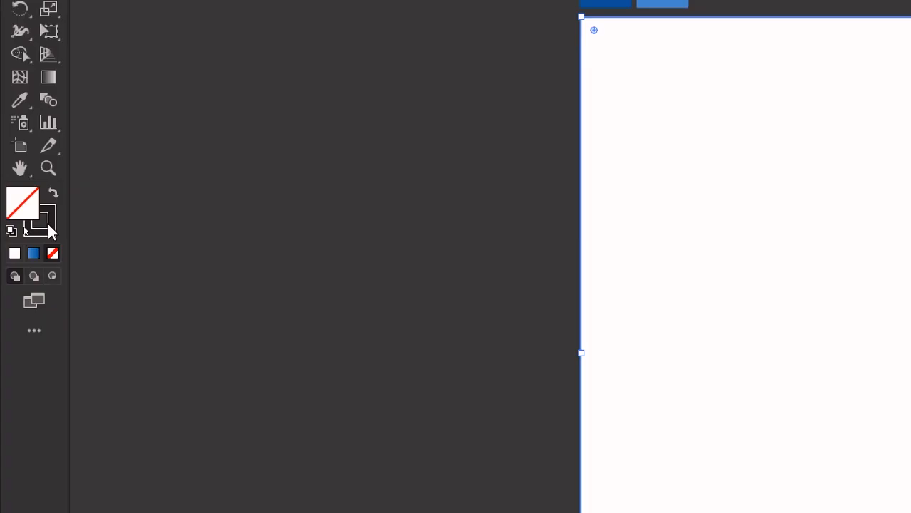
left_click(48, 228)
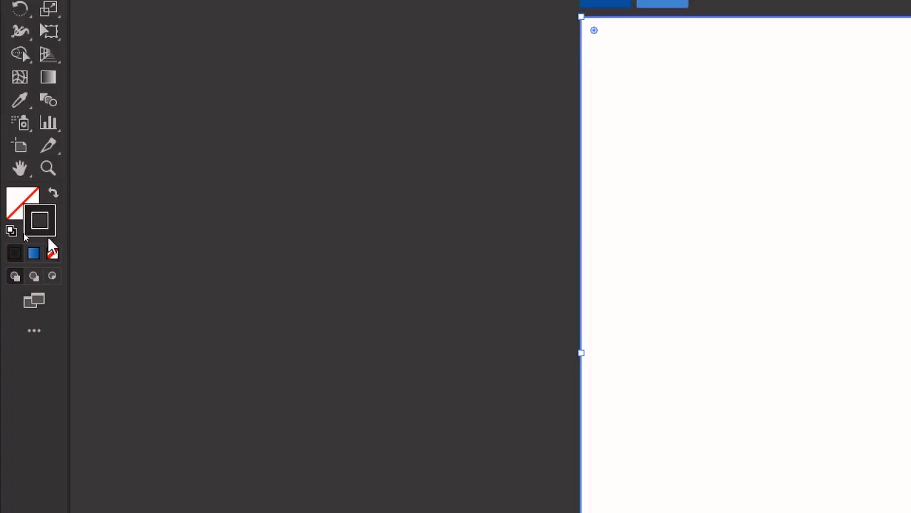
left_click(52, 253)
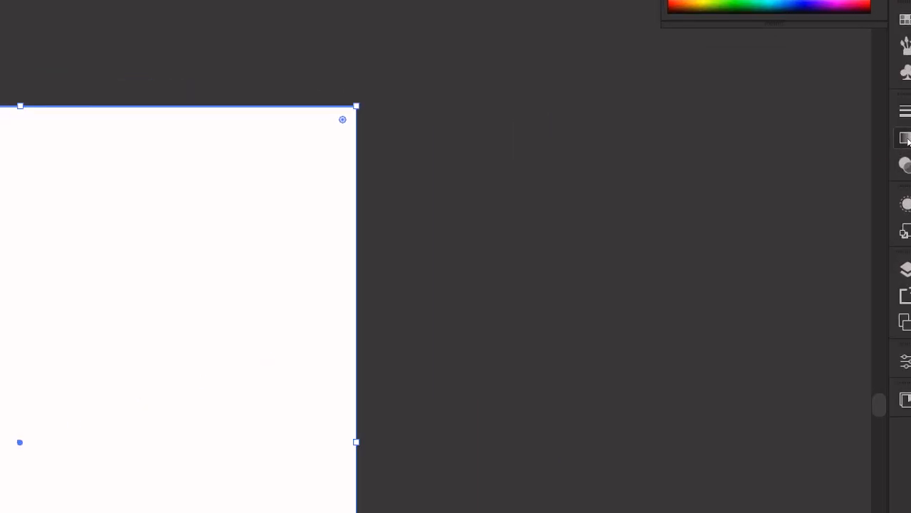
Step: Fill the square with the preset White, Black gradient
left_click(902, 140)
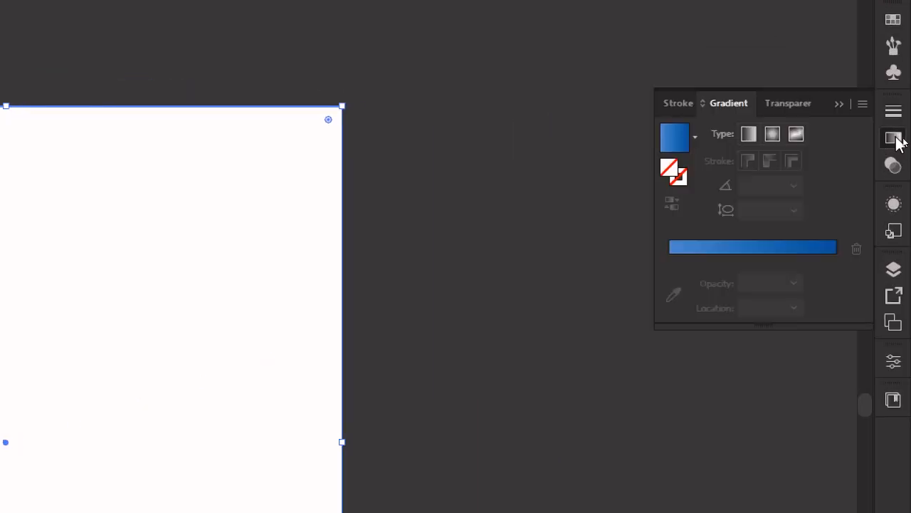
left_click(694, 137)
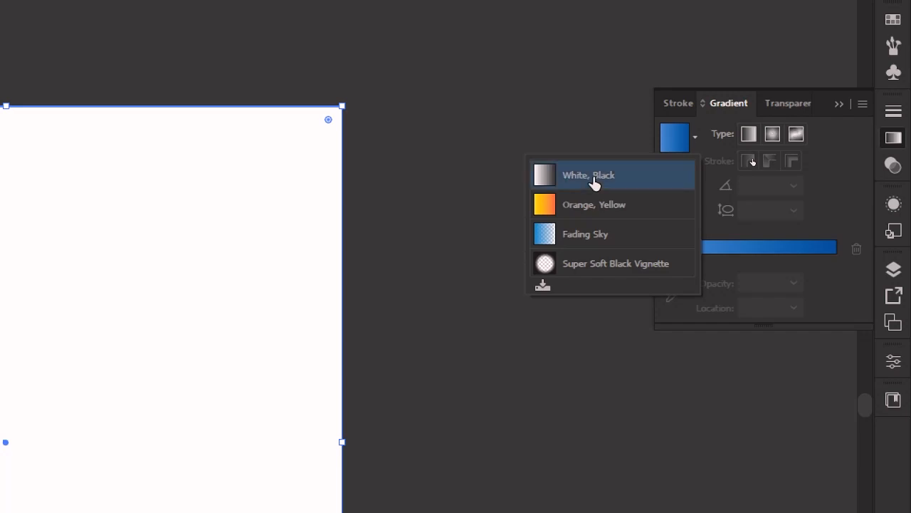
left_click(593, 181)
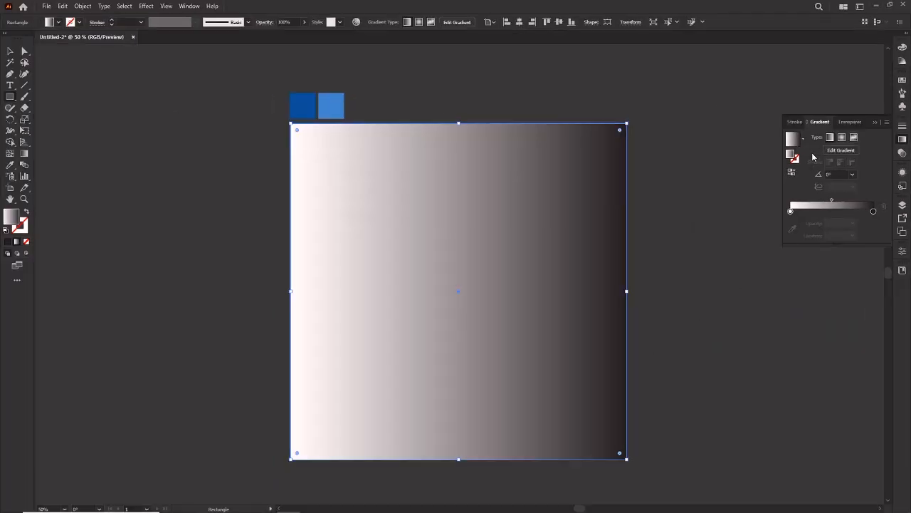
Step: Run the square's gradient vertically from its bottom edge to just above its top edge, and shift the midpoint towards the bottom
left_click(23, 154)
mouse_move(461, 463)
left_mouse_down()
mouse_move(435, 226)
mouse_move(458, 271)
mouse_move(475, 100)
mouse_move(458, 99)
left_mouse_up()
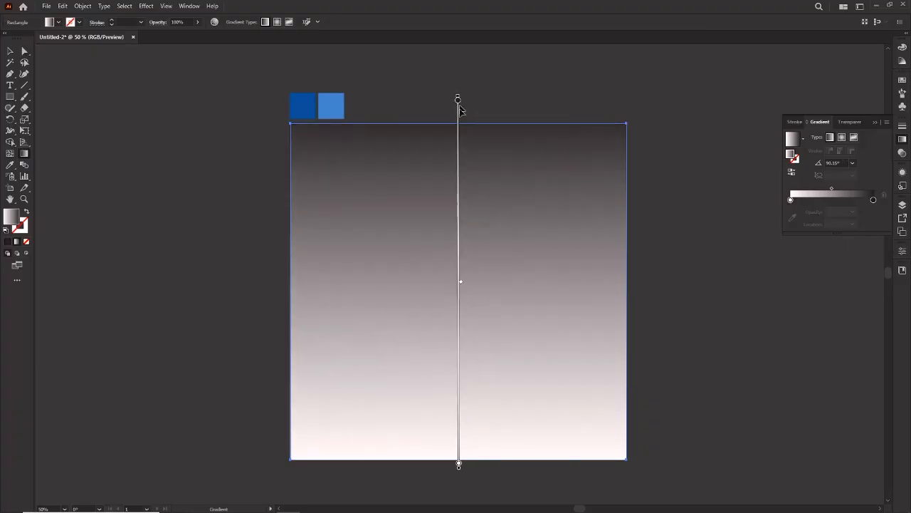
left_click_drag(460, 284, 462, 348)
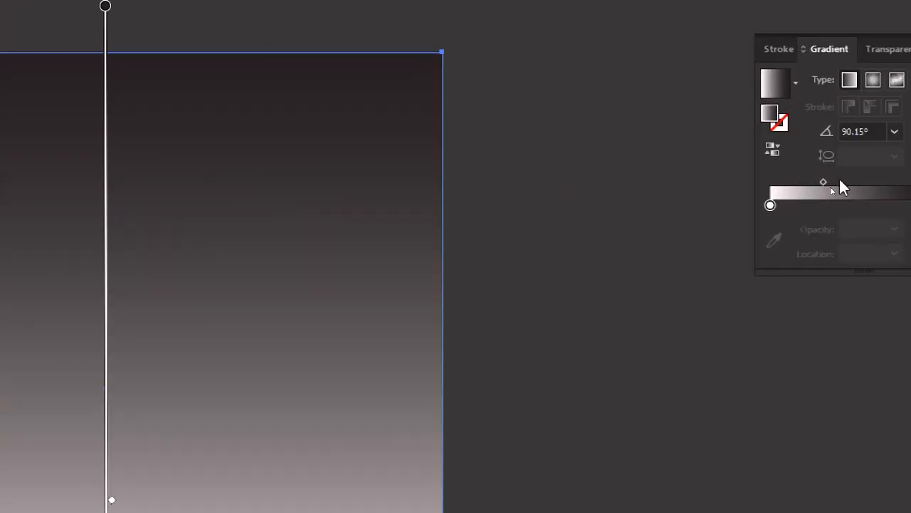
Step: Recolour the gradient's black stop with the dark blue sample and its white stop with the light blue sample above the artboard
left_click(854, 205)
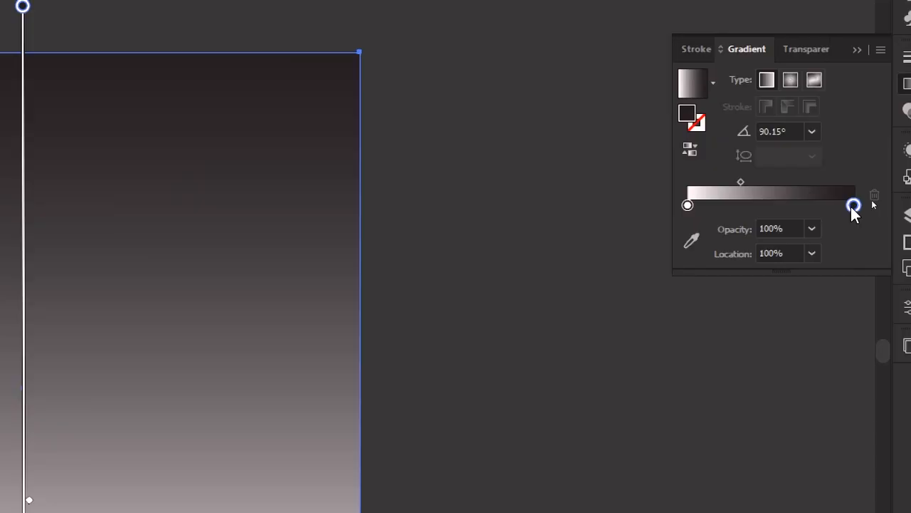
left_click(690, 242)
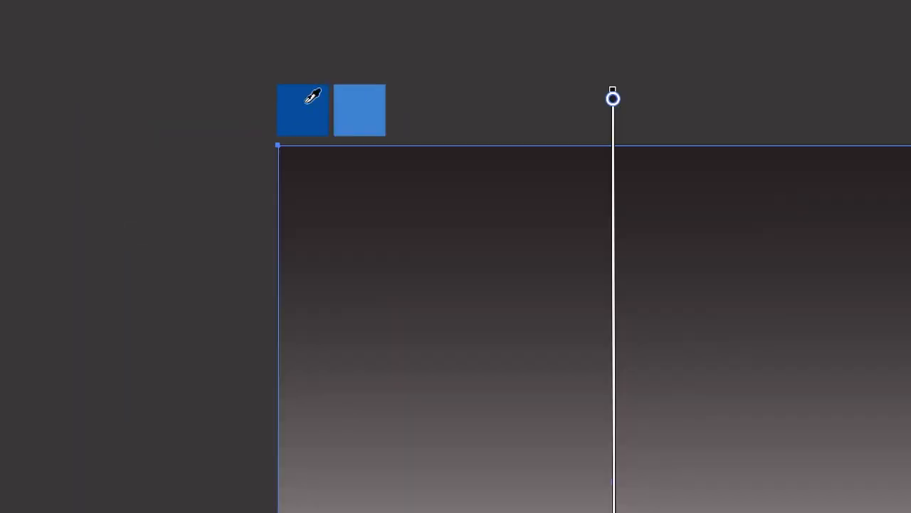
left_click(304, 103)
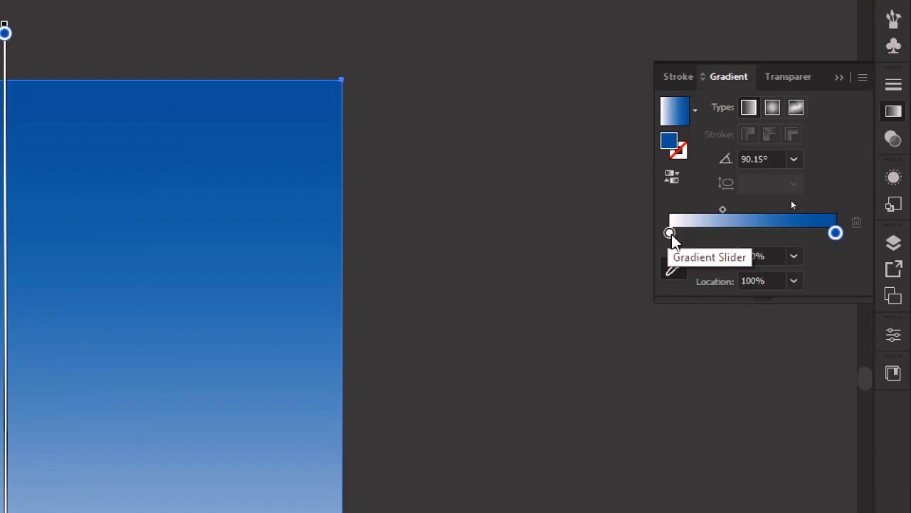
left_click(672, 235)
left_click(791, 223)
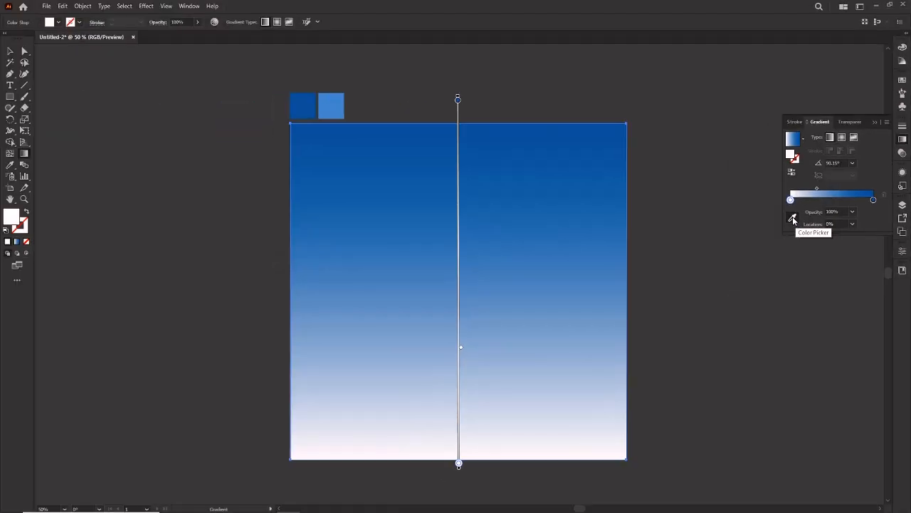
left_click(317, 107)
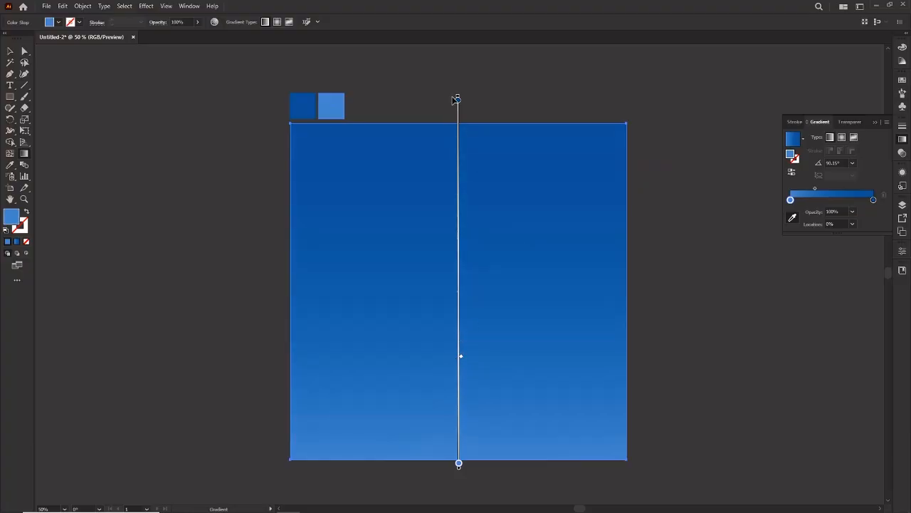
Step: Pull the gradient's upper end down closer to the square's top edge and deselect the square
left_click_drag(458, 99, 458, 114)
left_click(11, 52)
left_click(159, 175)
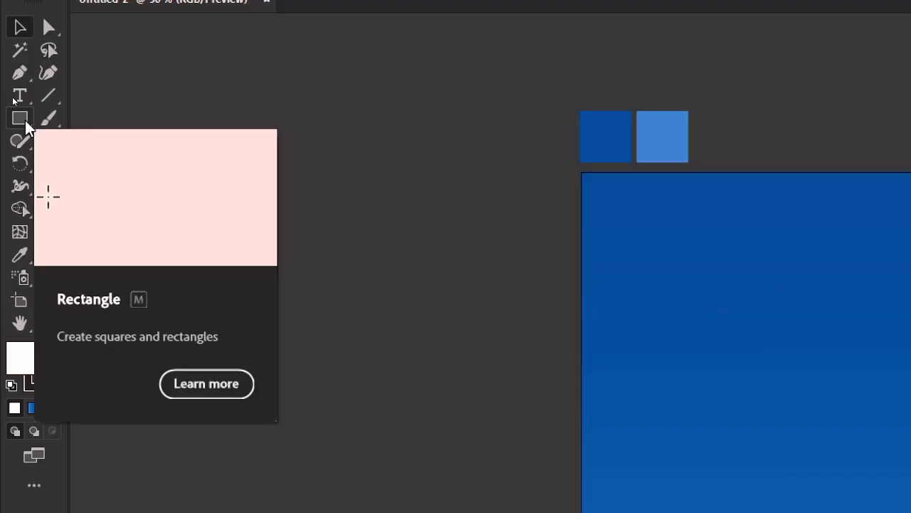
Step: Create an 8-point star near the artboard's centre with radius 1 of 25 pt and radius 2 of 50 pt
left_click_drag(25, 124, 138, 210)
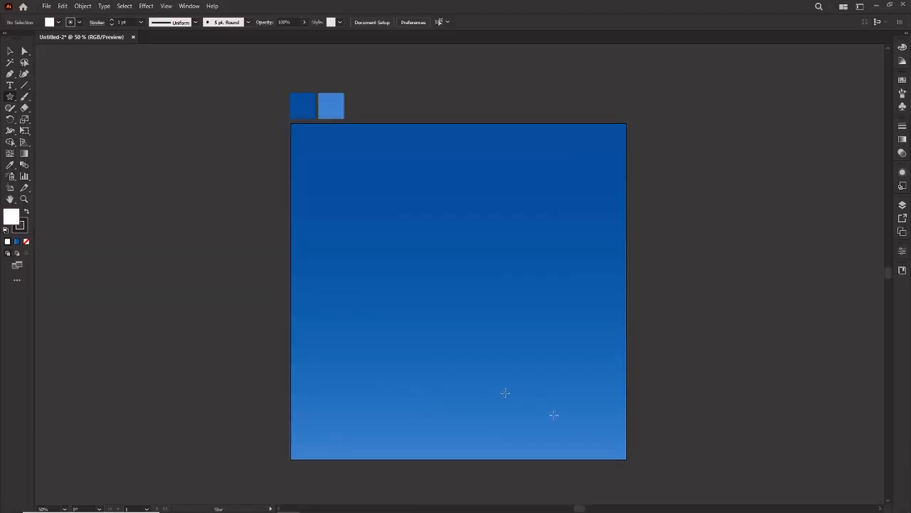
left_click(469, 279)
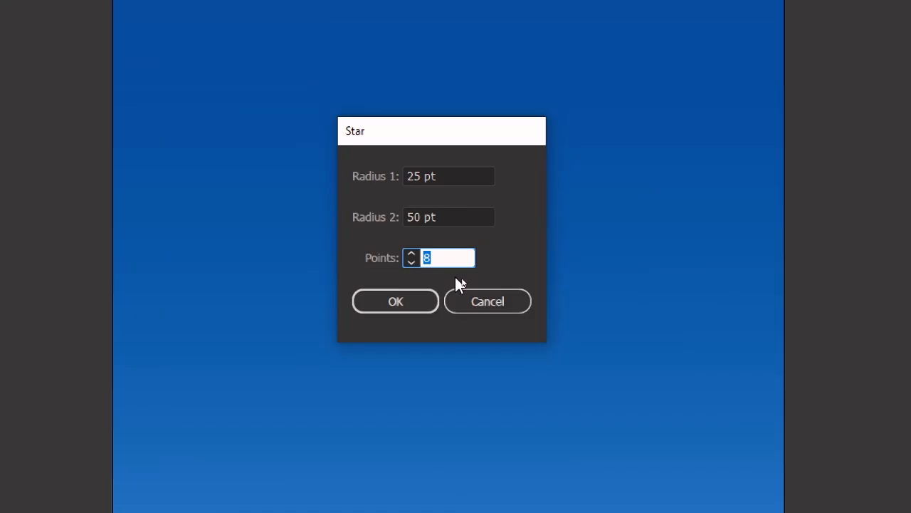
left_click(399, 305)
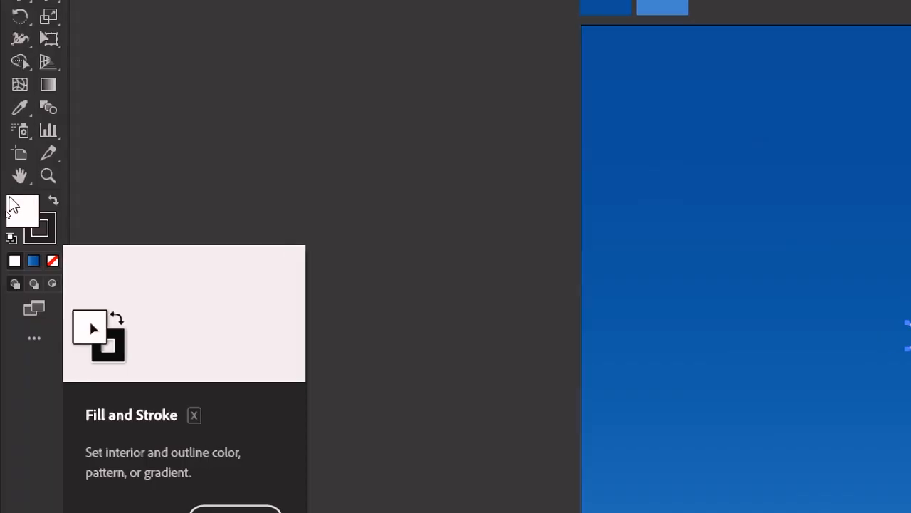
Step: Give the star a white stroke and no fill
left_click(54, 205)
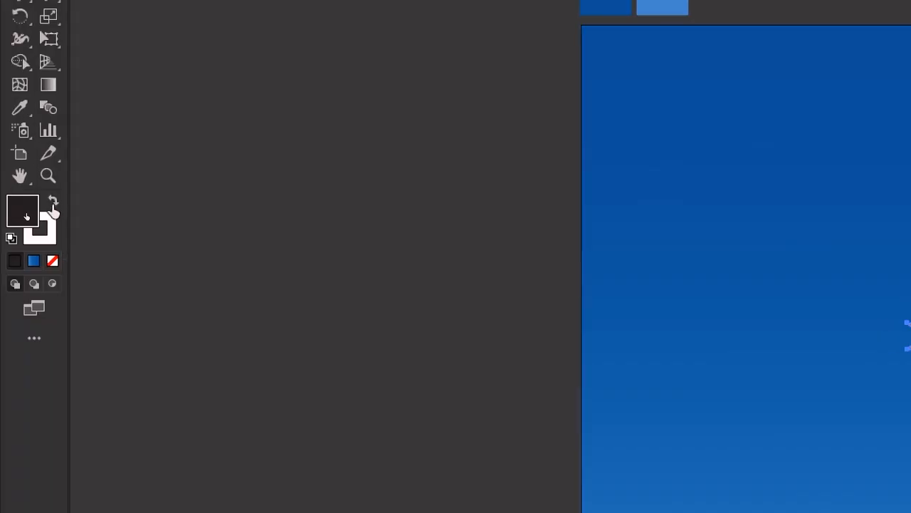
left_click(56, 267)
left_click(52, 241)
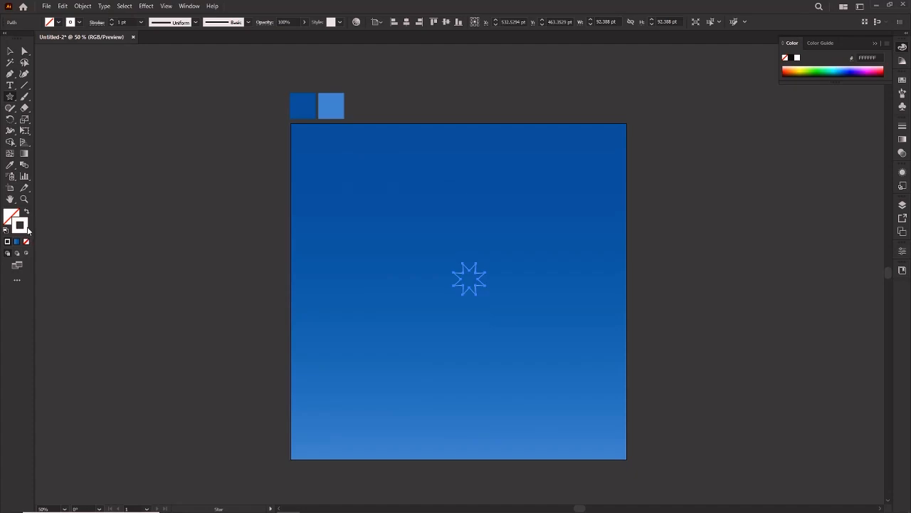
Step: Scale the star up proportionally to about 319 pt wide and move it slightly down
left_click(10, 51)
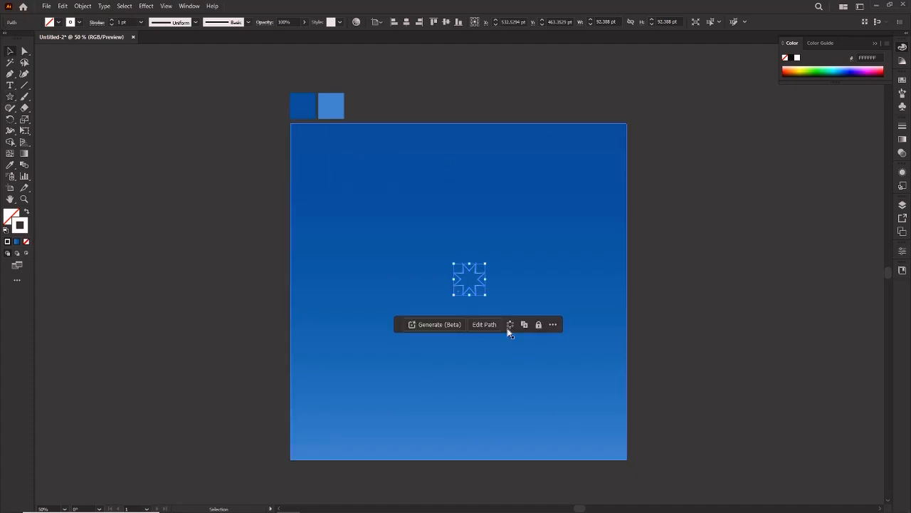
left_click_drag(484, 294, 523, 356)
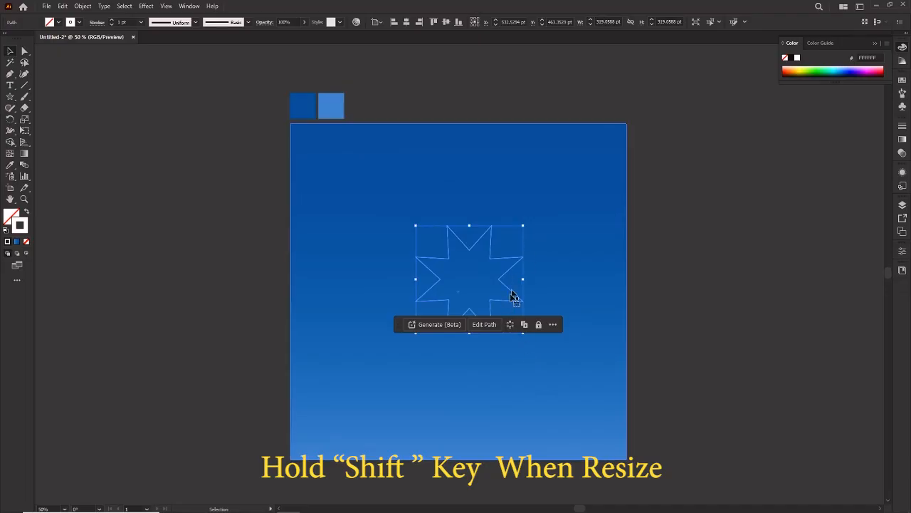
mouse_move(498, 303)
left_mouse_down()
mouse_move(498, 321)
mouse_move(499, 305)
left_mouse_up()
mouse_move(523, 339)
left_mouse_down()
mouse_move(531, 350)
mouse_move(523, 339)
left_mouse_up()
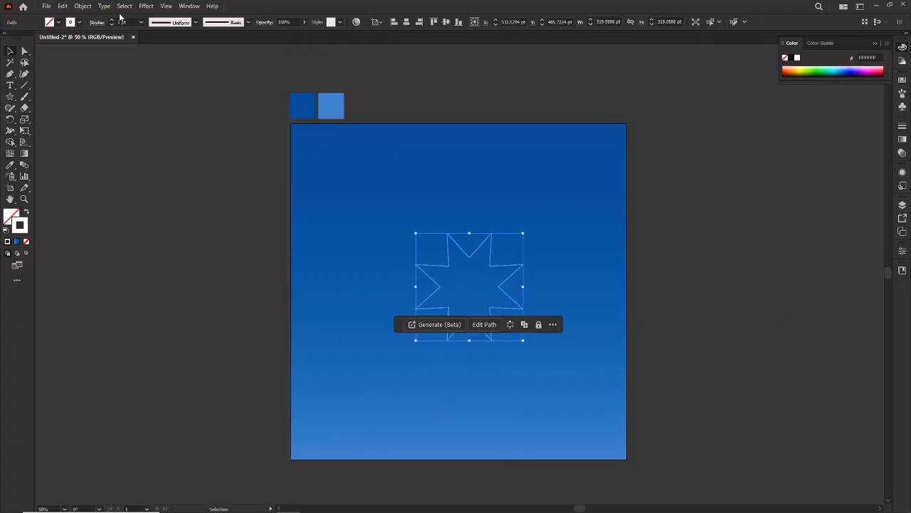
Step: Set the star's stroke weight to 6 pt and move the floating task bar clear of the star
key("ctrl+equal")
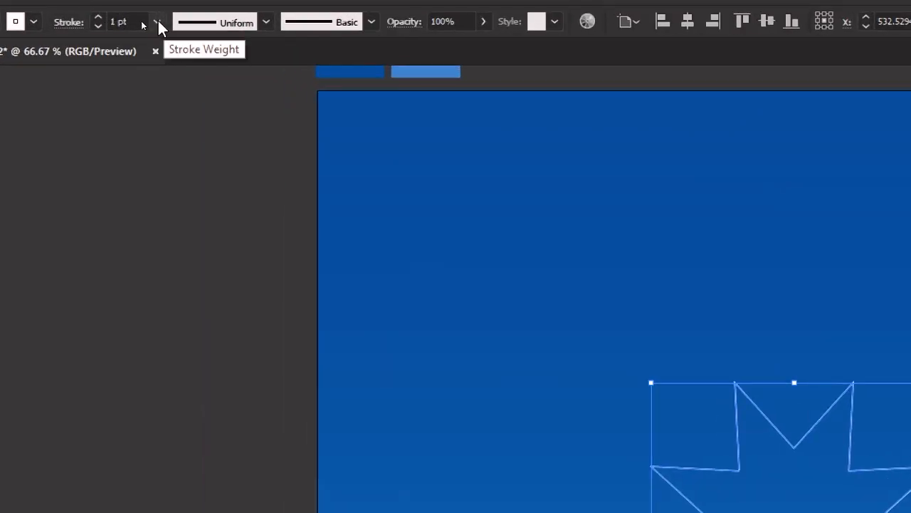
left_click(157, 22)
left_click(189, 212)
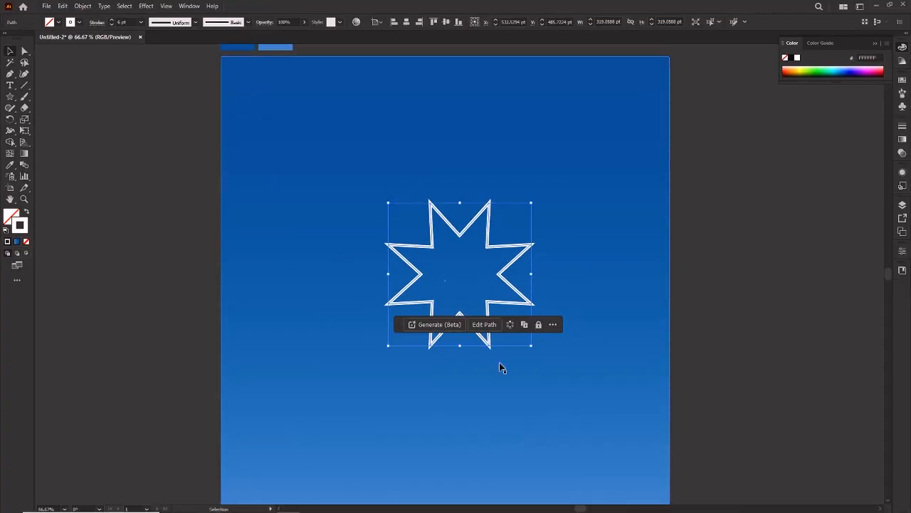
left_click(454, 378)
left_click(440, 334)
left_click_drag(399, 326, 413, 430)
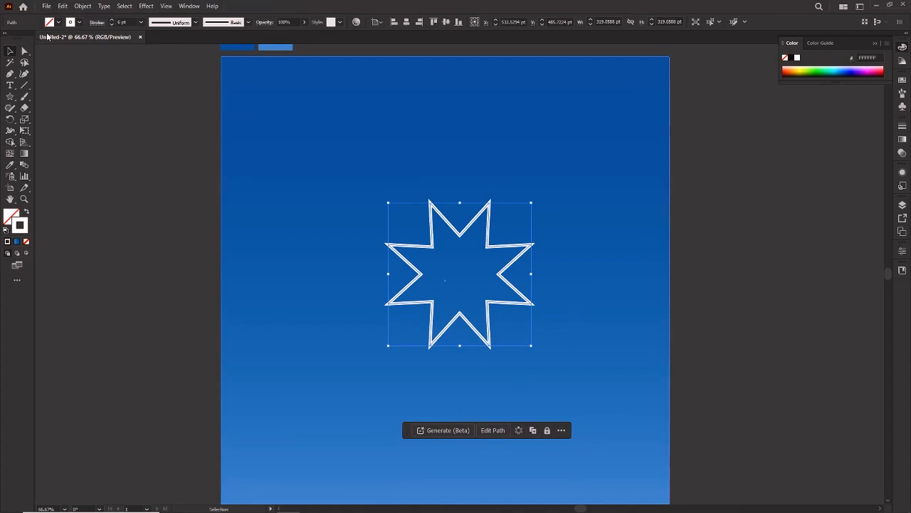
Step: Copy the star, paste it in front, and shrink the copy about its centre to roughly half size
left_click(63, 6)
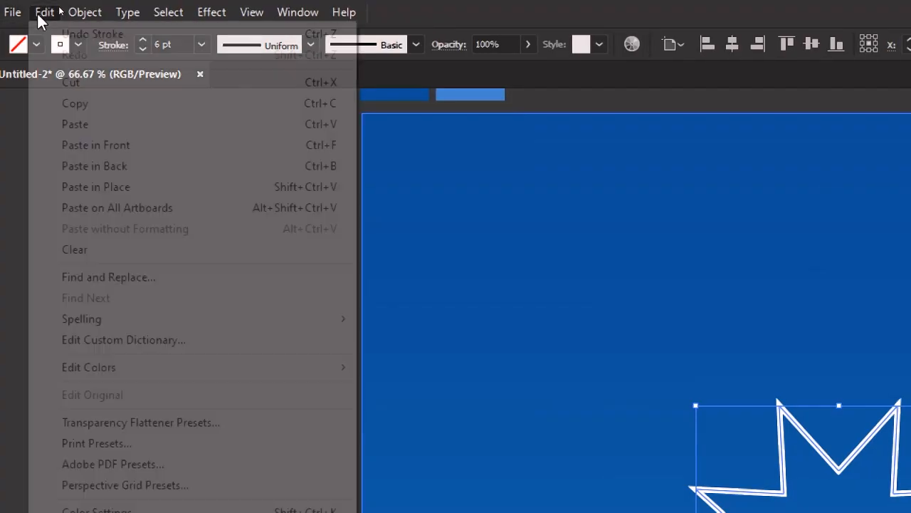
left_click(79, 52)
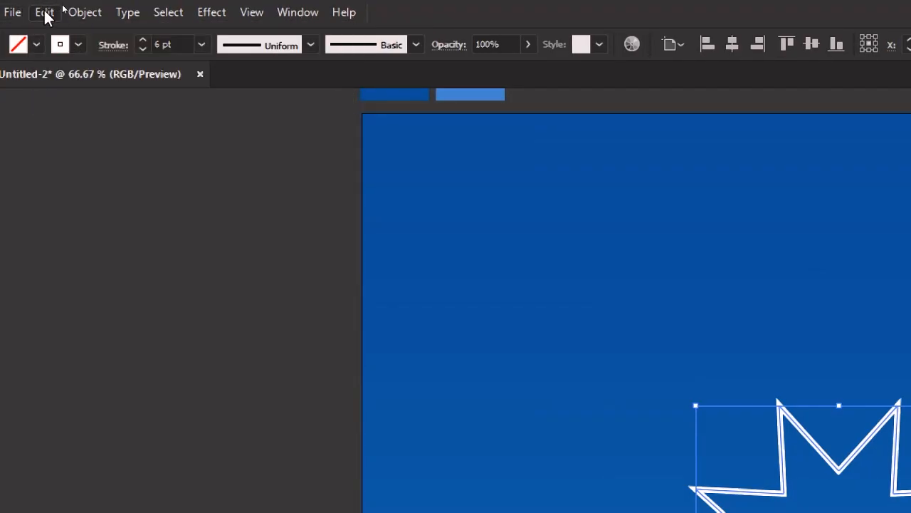
left_click(45, 13)
left_click(145, 154)
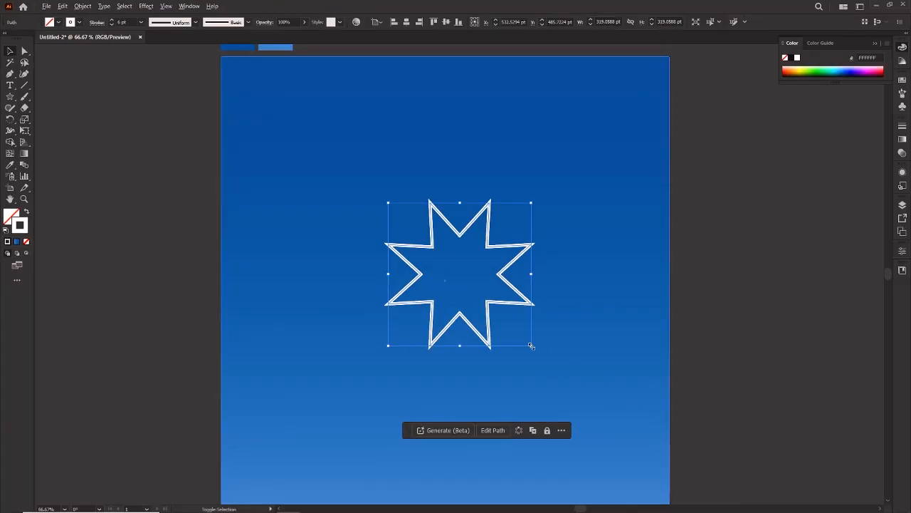
left_click_drag(531, 346, 510, 311)
Step: Create a six-sided polygon about 67 pt wide at the centre of the two stars
left_click(356, 238)
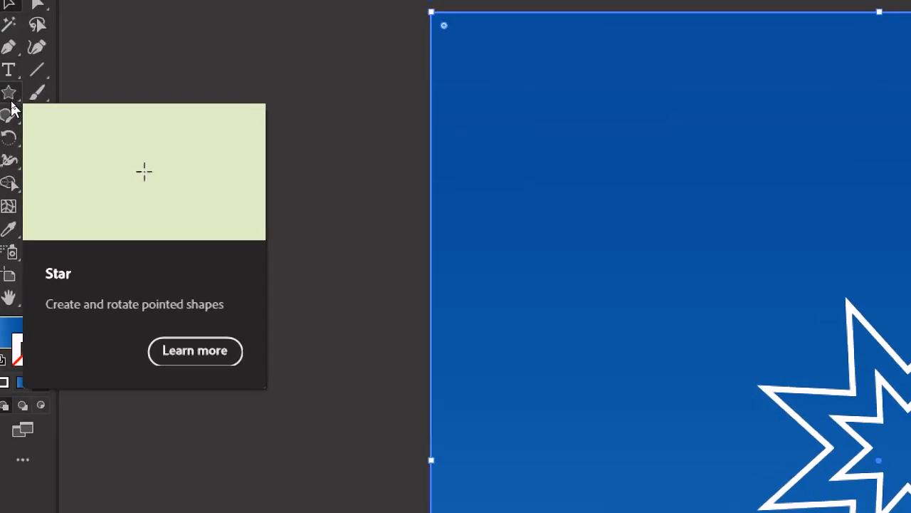
left_click(8, 92)
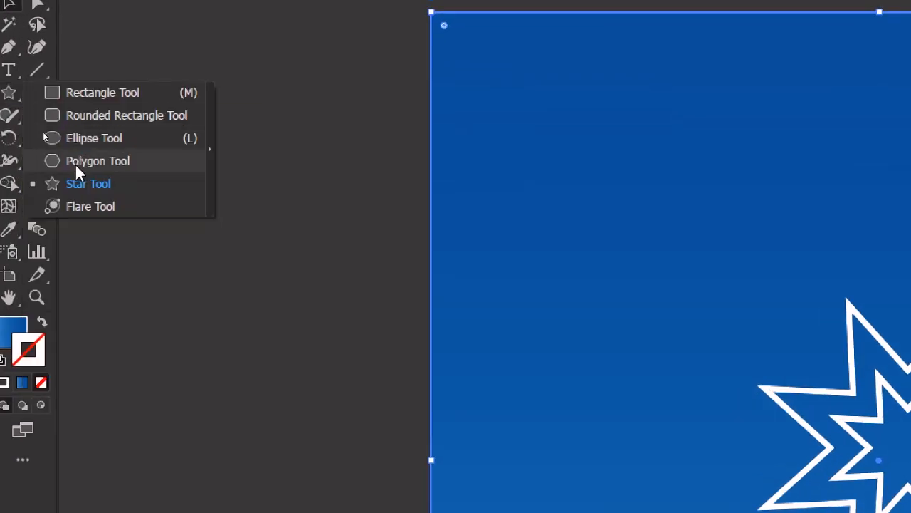
left_click(75, 162)
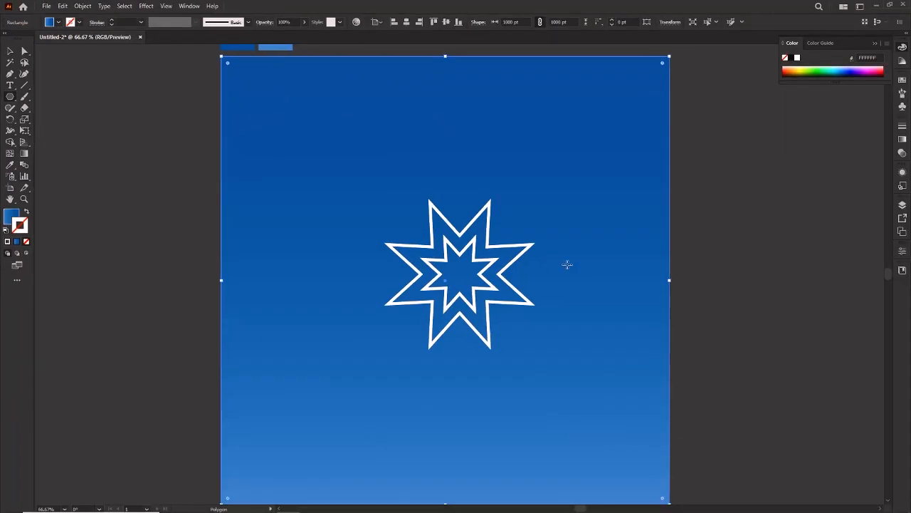
key("ctrl+1")
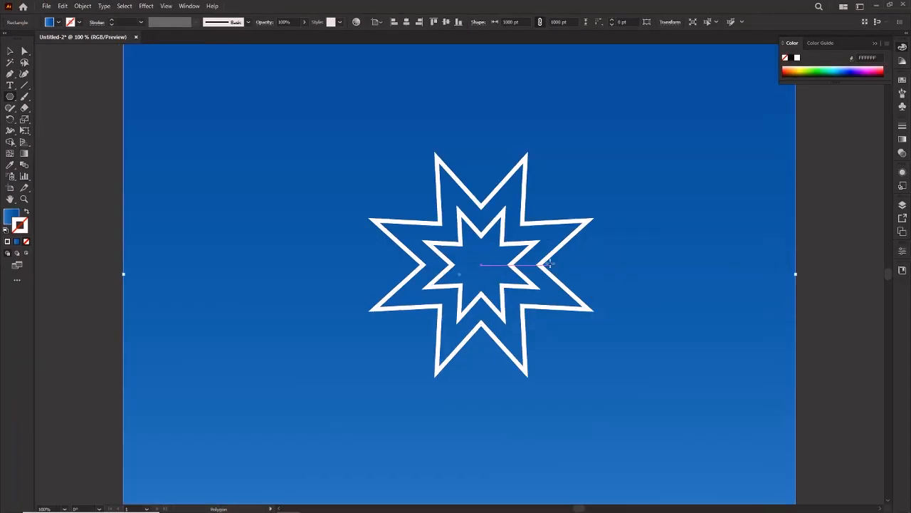
left_click(481, 264)
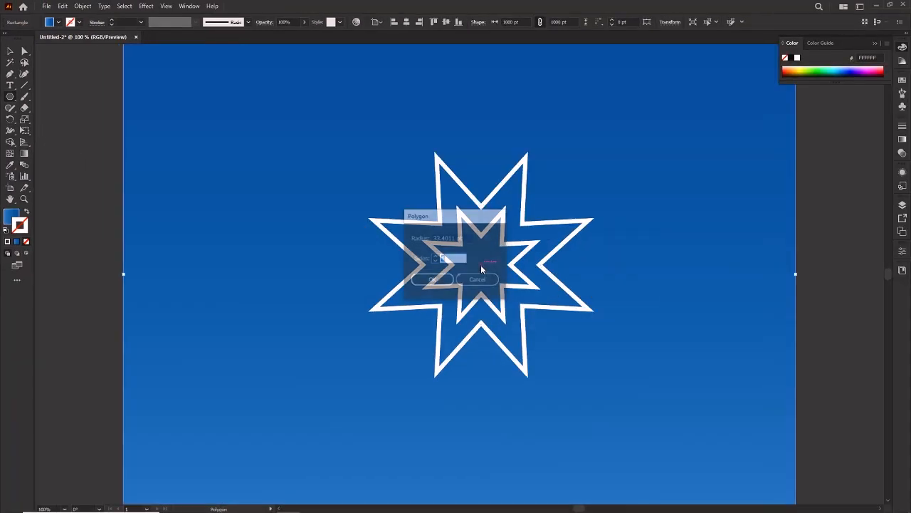
key("Return")
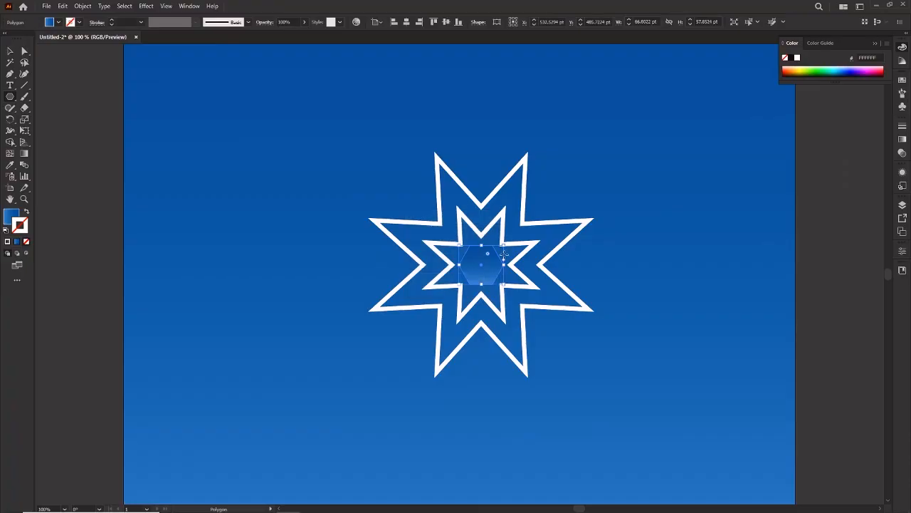
Step: Give the central hexagon no fill and a white 6 pt stroke
key("d")
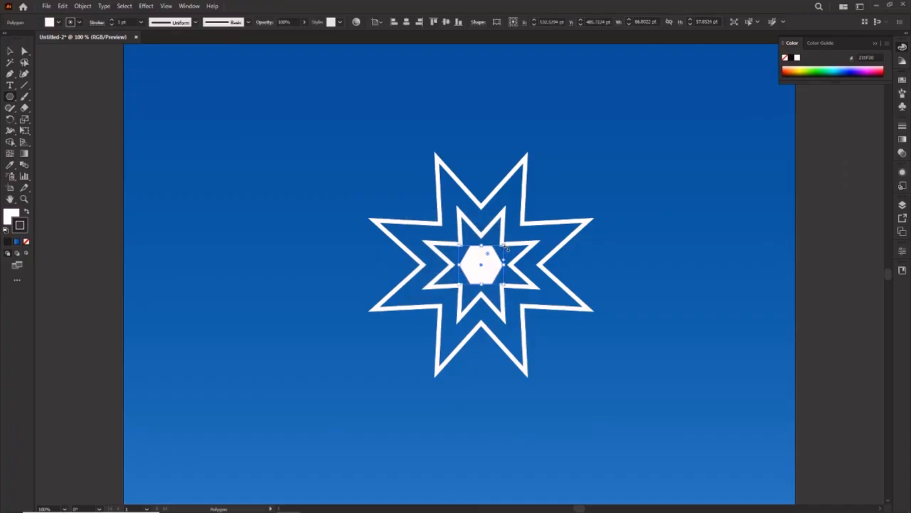
left_click(27, 242)
left_click(9, 221)
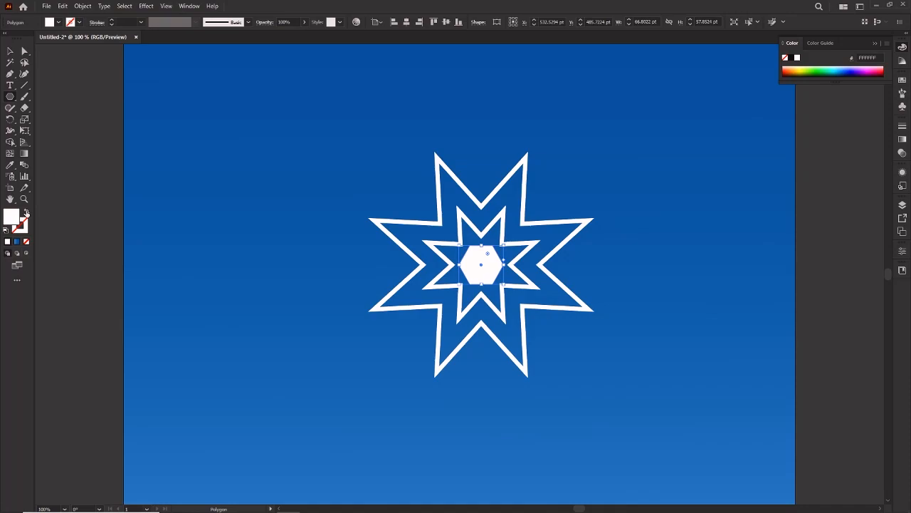
left_click(27, 213)
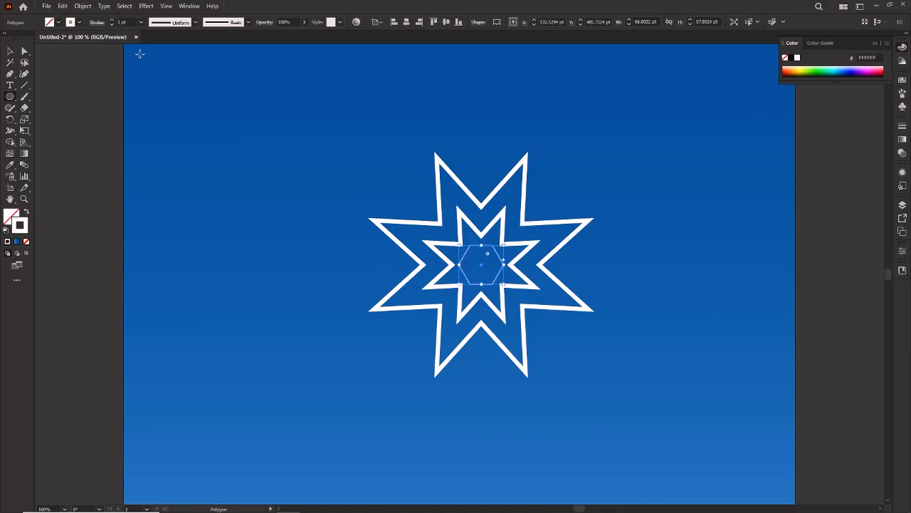
left_click(143, 22)
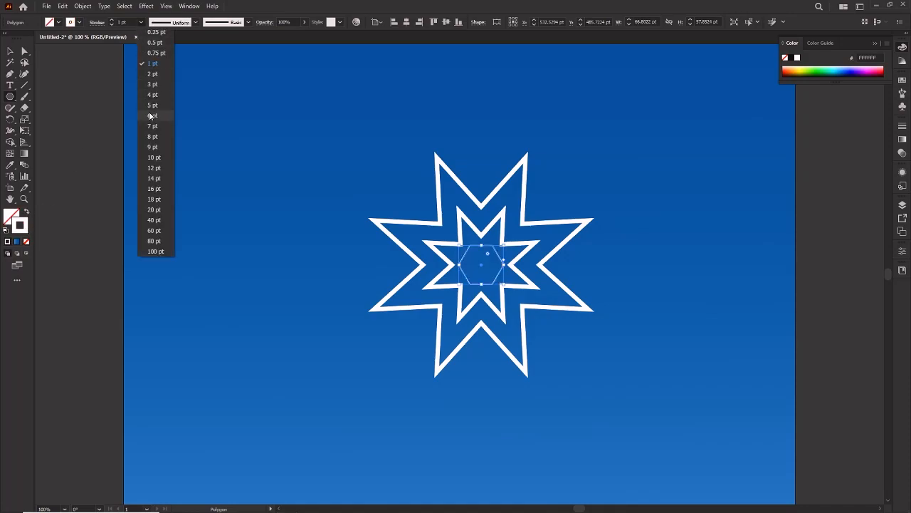
left_click(150, 116)
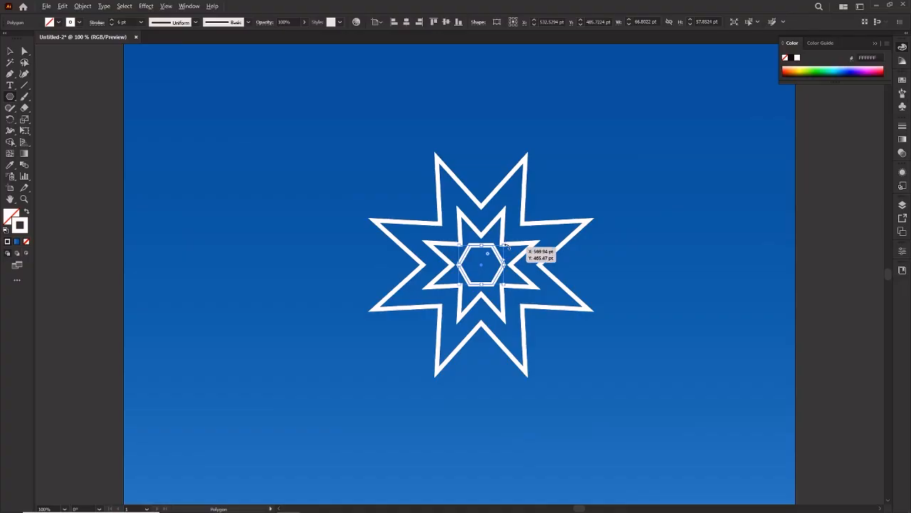
Step: Shrink the hexagon about its centre to about 37 by 42 pt and turn it so one corner points up, then deselect it
left_click_drag(505, 244, 496, 280)
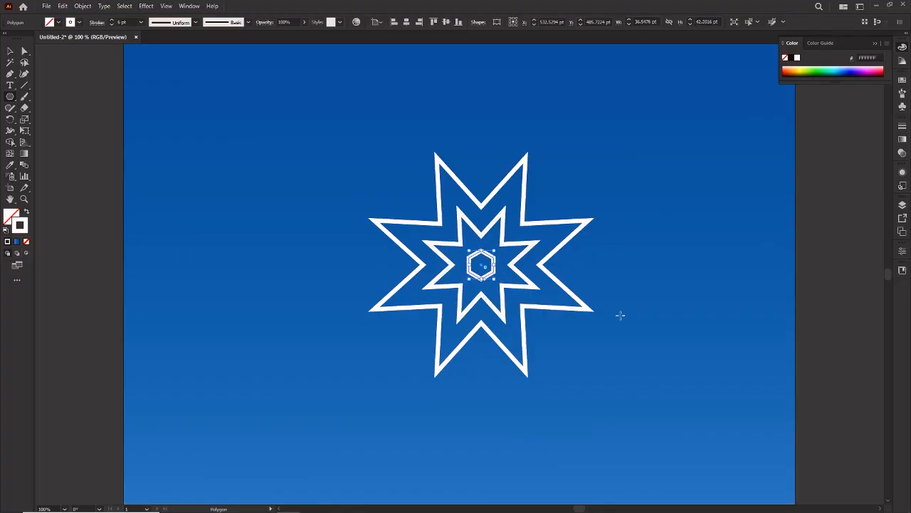
key("v")
left_click(634, 314)
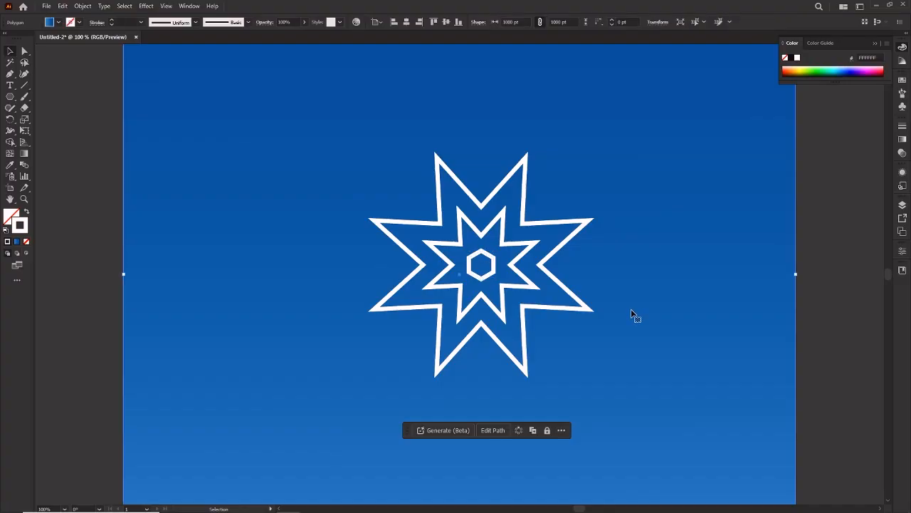
Step: Draw a vertical line with the Pen tool from the inner star's upper notch to a point above the outer star's tips
key("ctrl+minus")
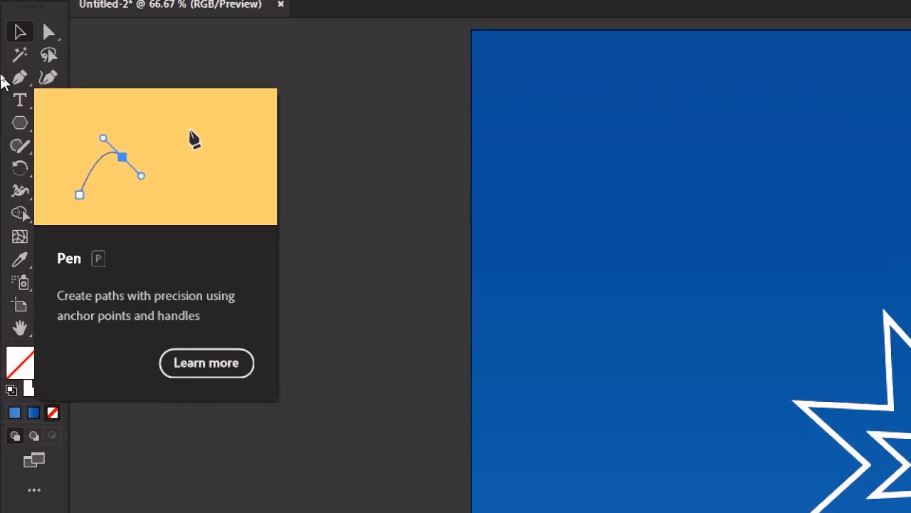
left_click(10, 75)
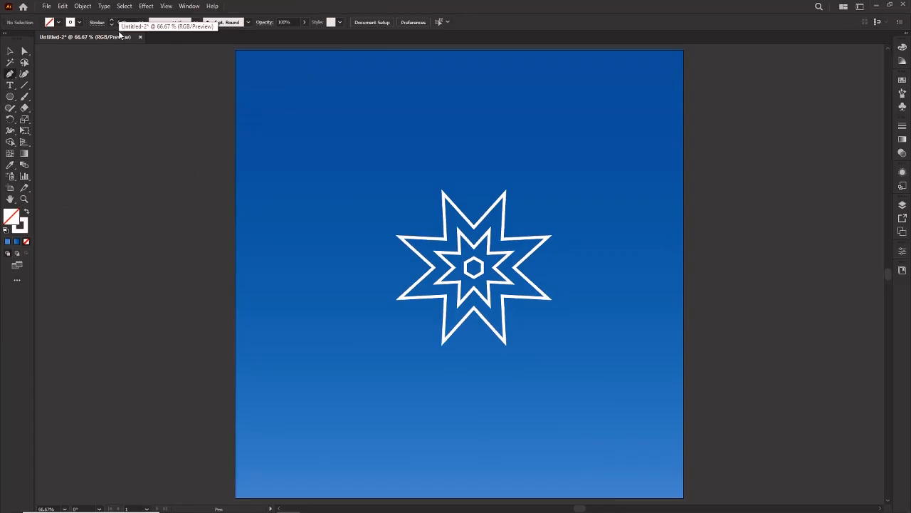
key("ctrl+1")
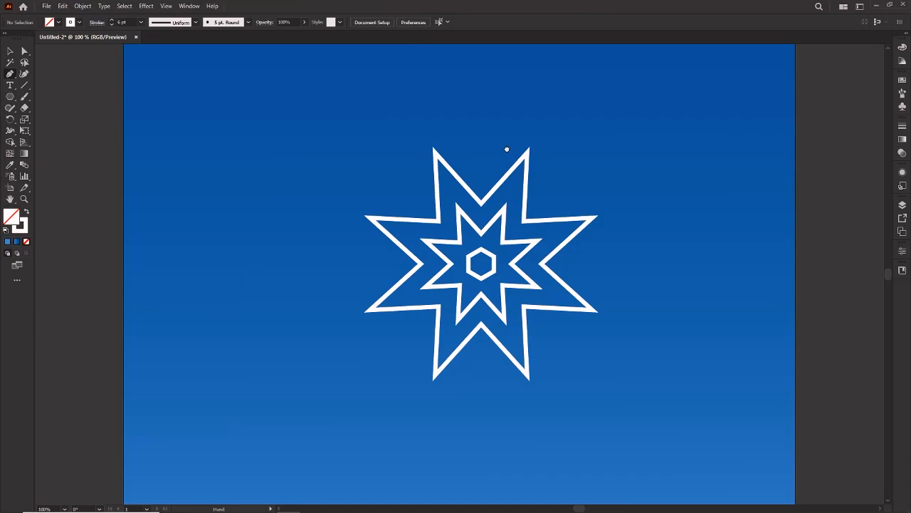
left_click_drag(507, 148, 435, 205)
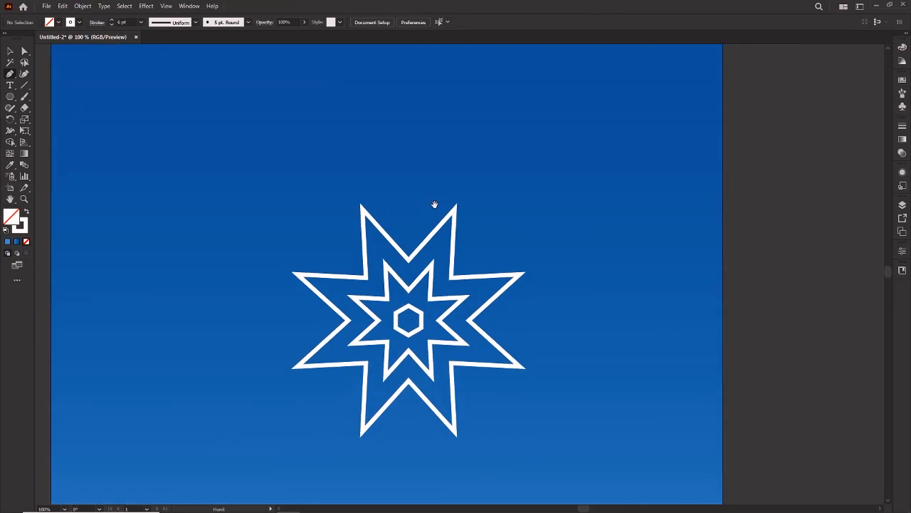
left_click(410, 289)
left_click(409, 166)
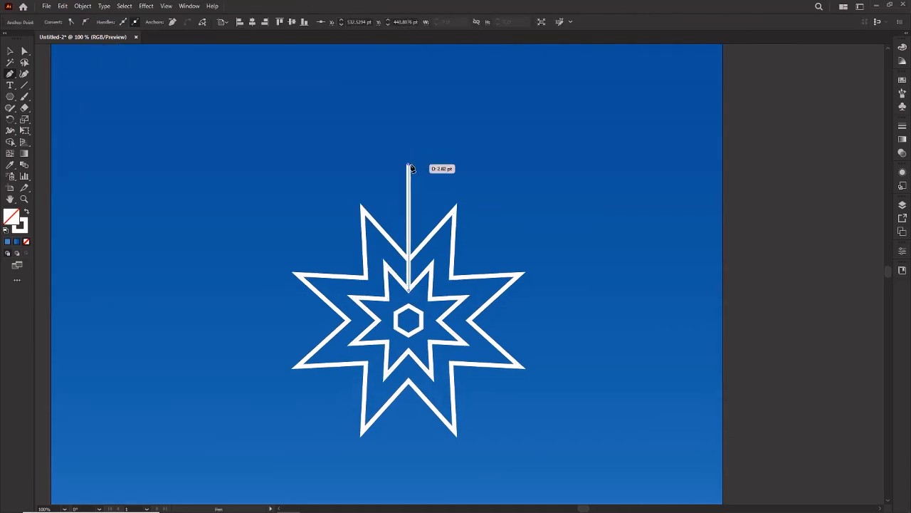
key("Escape")
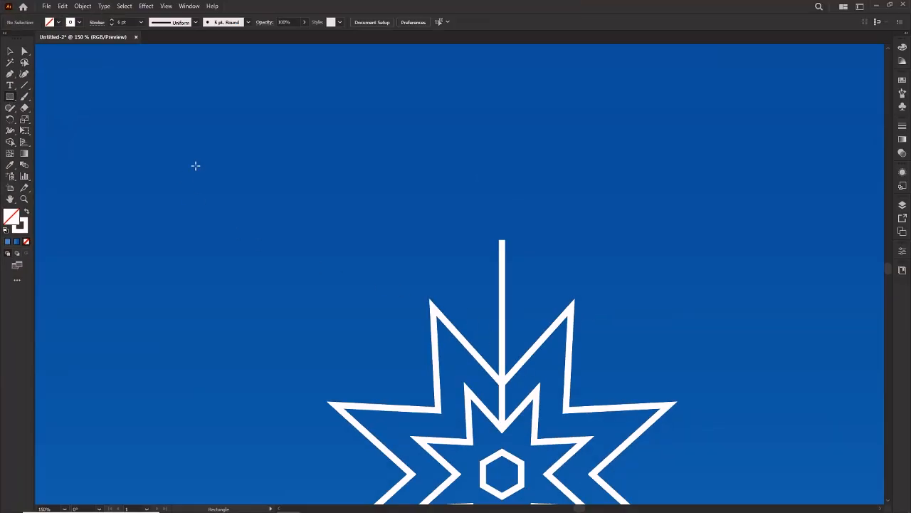
Step: Draw a square about 119 pt wide in the empty area beside the star and rotate it 45° into a diamond
left_click_drag(195, 165, 314, 245)
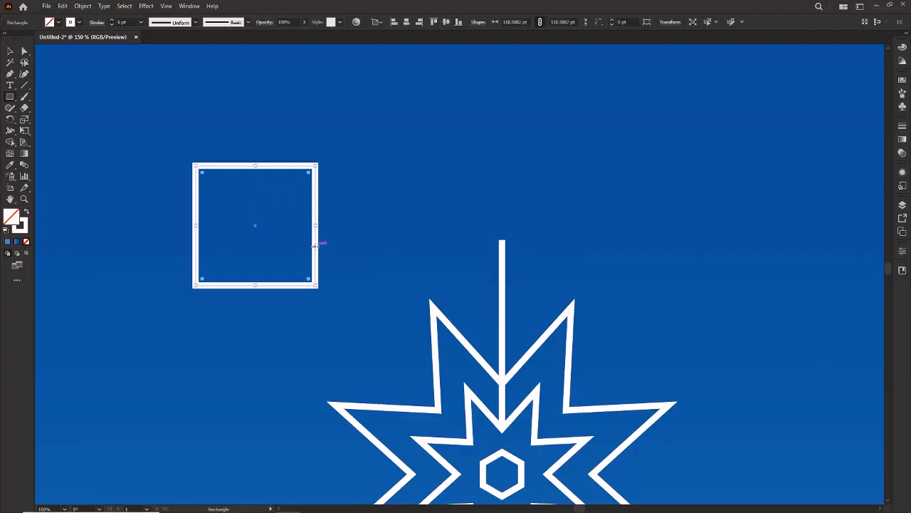
key("v")
left_click_drag(321, 163, 353, 221)
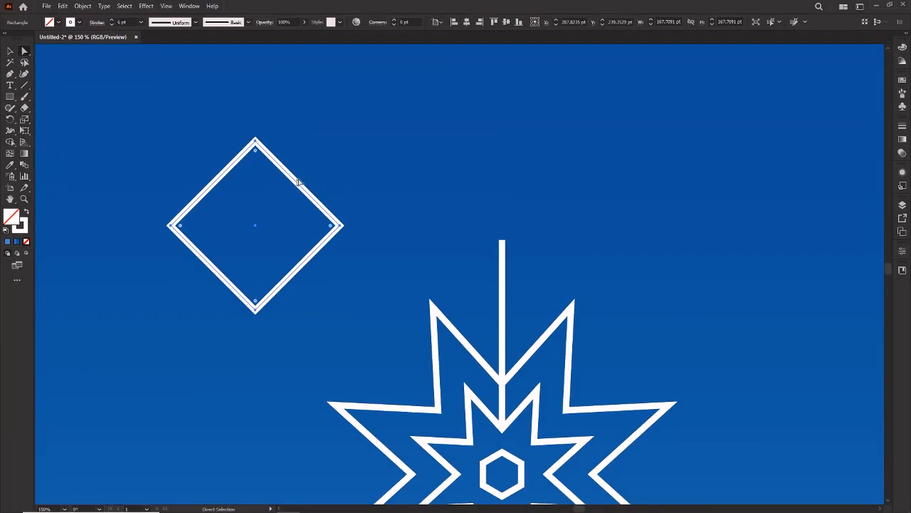
Step: Delete the diamond's upper anchor point to leave an open V shape
left_click_drag(310, 162, 308, 163)
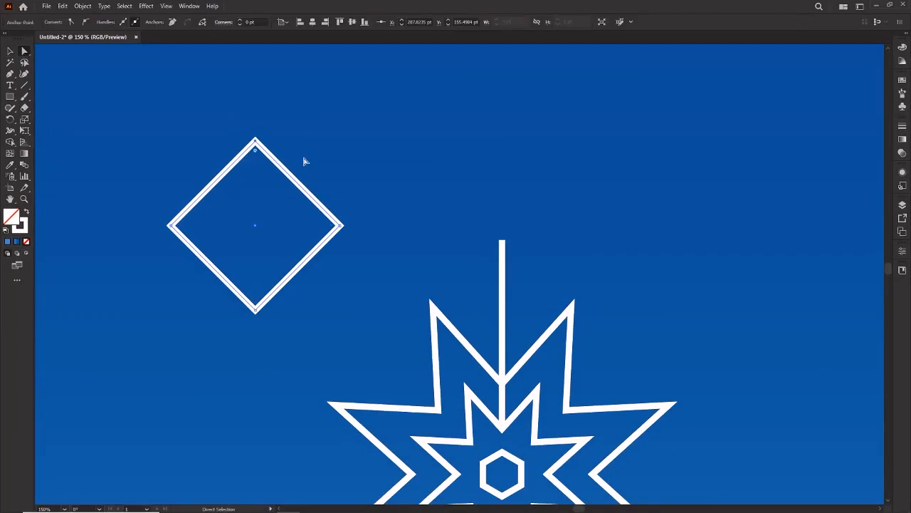
key("Delete")
scroll(267, 180, "down", 1)
key("v")
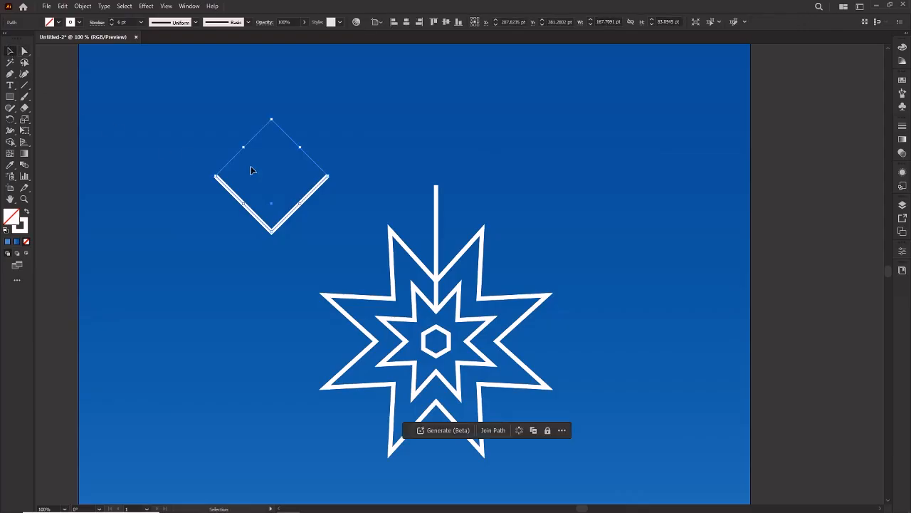
Step: Move the V onto the vertical line, scale it down to about 109 pt wide, and duplicate it along the line
left_click_drag(297, 217, 459, 197)
left_click_drag(493, 156, 447, 189)
left_click_drag(449, 187, 447, 225)
left_click(500, 199)
left_click(466, 158)
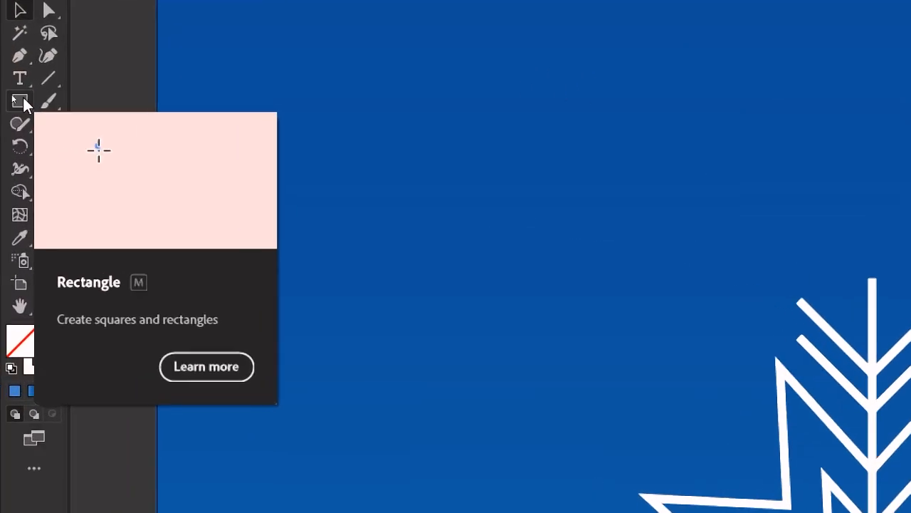
Step: Draw a small circle with the Ellipse tool and seat it on the upper end of the vertical line
left_click_drag(24, 103, 146, 148)
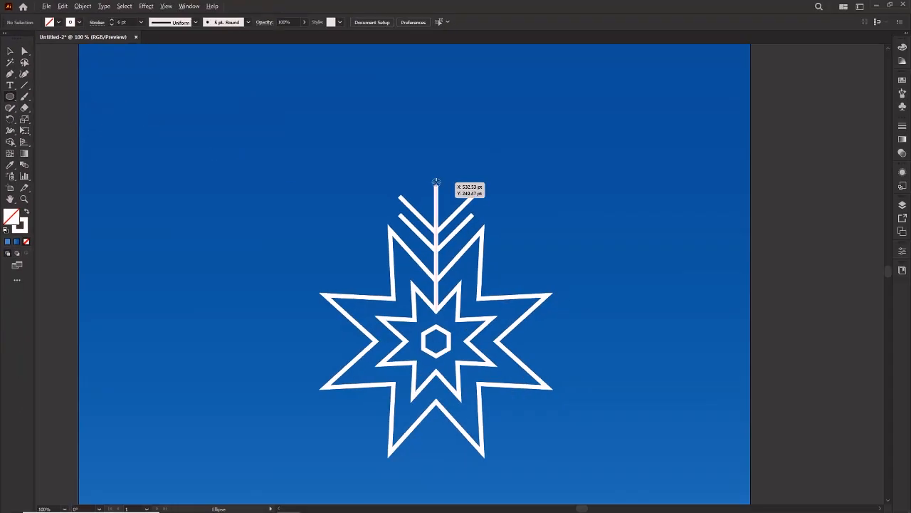
mouse_move(436, 184)
left_mouse_down()
mouse_move(439, 195)
mouse_move(438, 188)
left_mouse_up()
key("v")
left_click(460, 192)
left_click(491, 171)
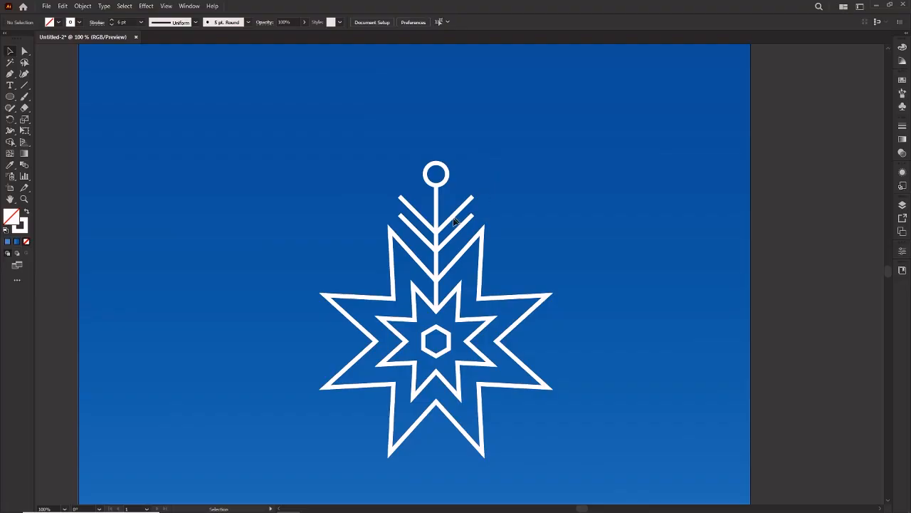
Step: Move the upper V slightly up the line and group the circle, line and both V shapes
left_click_drag(443, 228, 442, 223)
left_click(547, 189)
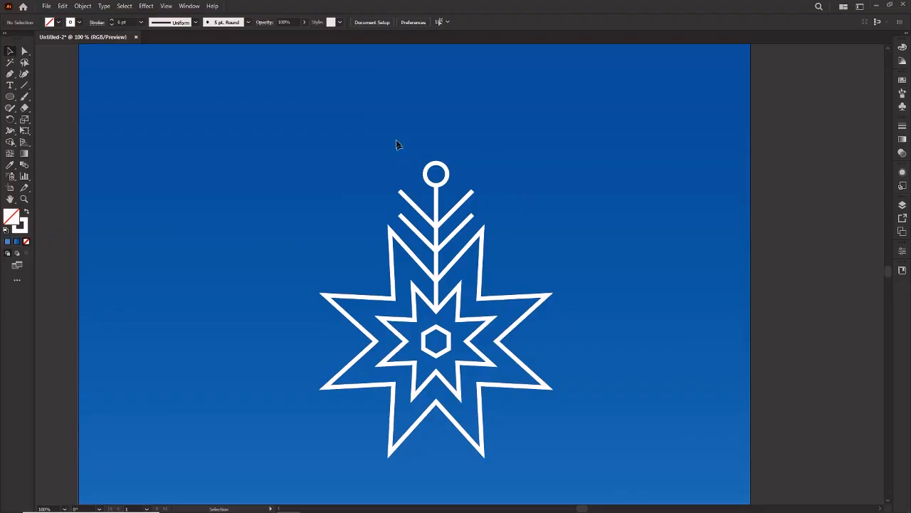
left_click_drag(402, 142, 468, 236)
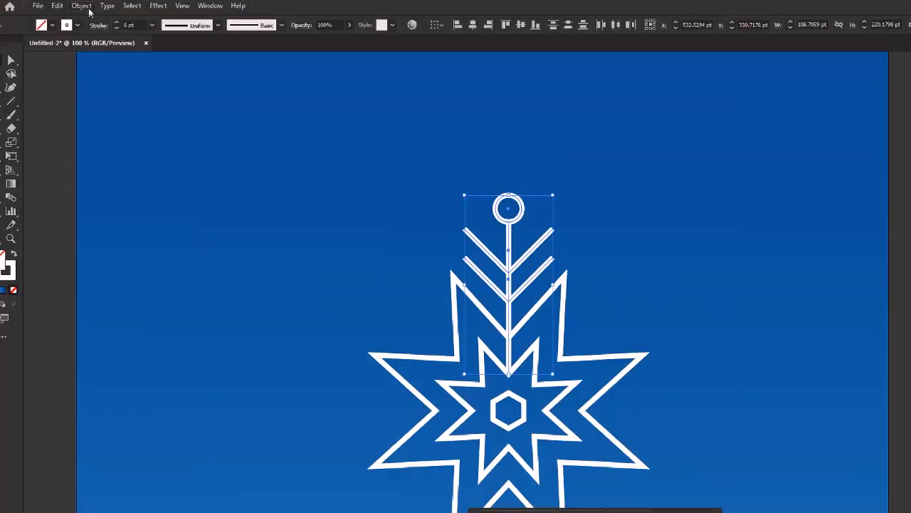
left_click(78, 15)
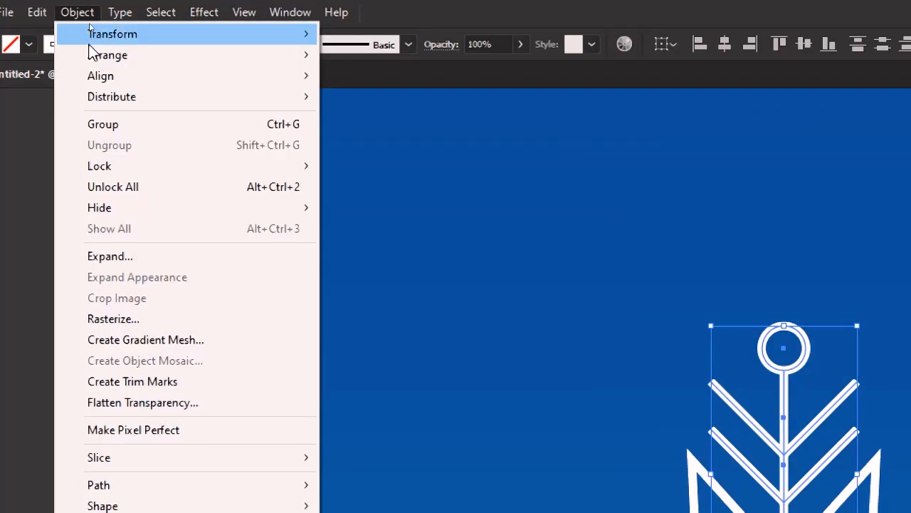
left_click(109, 124)
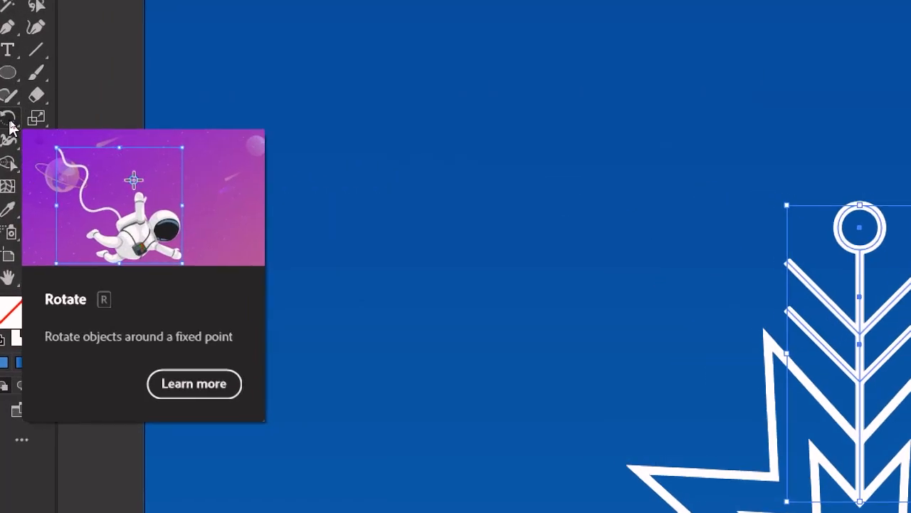
Step: Create a copy of the grouped branch rotated 45° around the centre of the hexagon
left_click(9, 120)
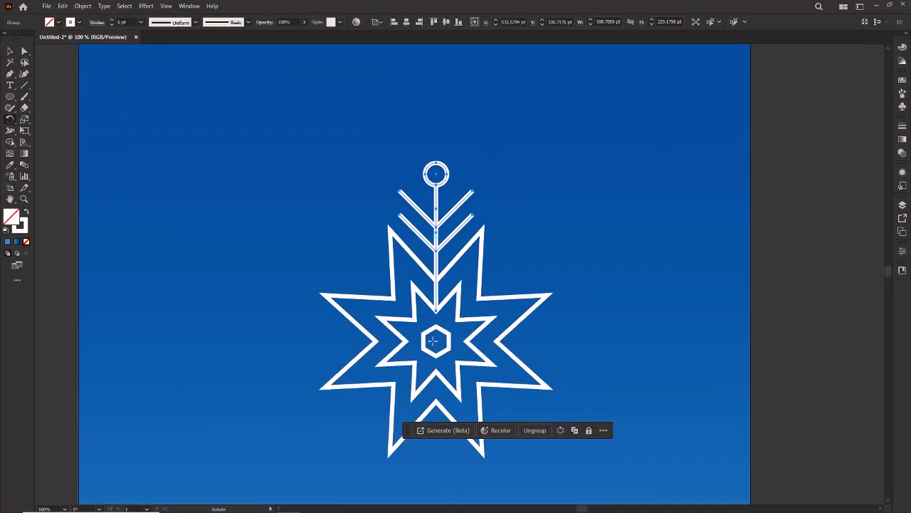
key("ctrl+equal")
scroll(451, 313, "down", 2)
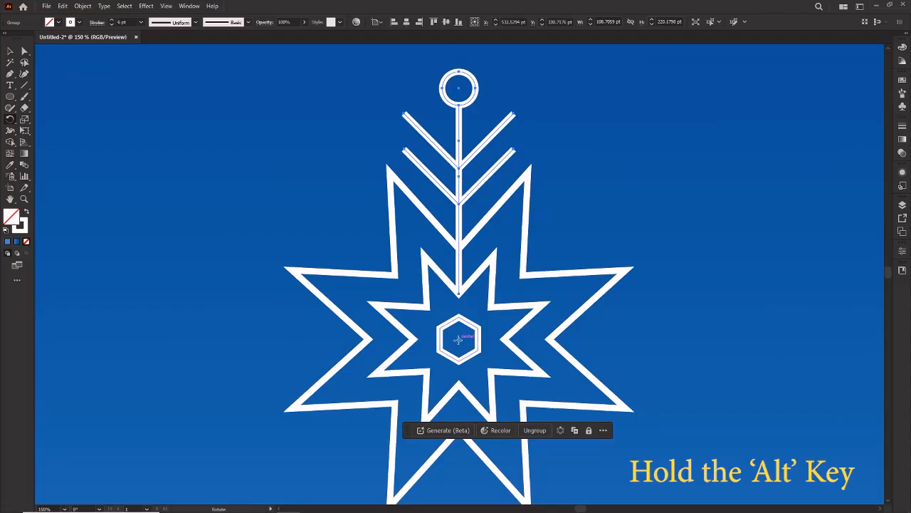
left_click(460, 340, "alt")
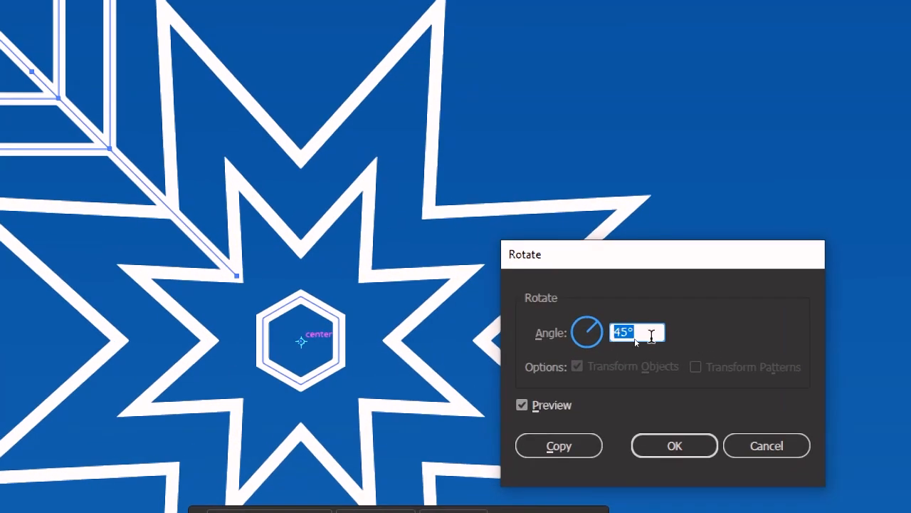
left_click(574, 452)
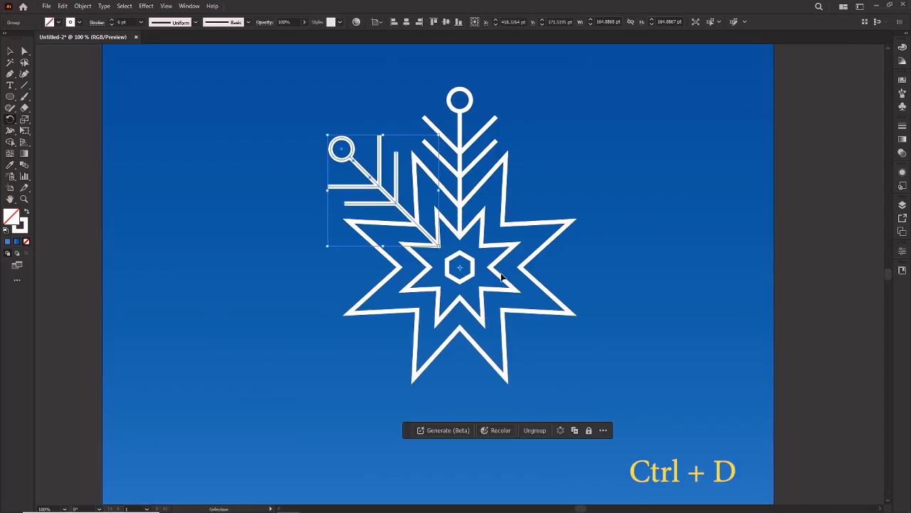
Step: Repeat the rotated copy six more times to complete a ring of eight branches, then deselect the artwork
key("ctrl+d")
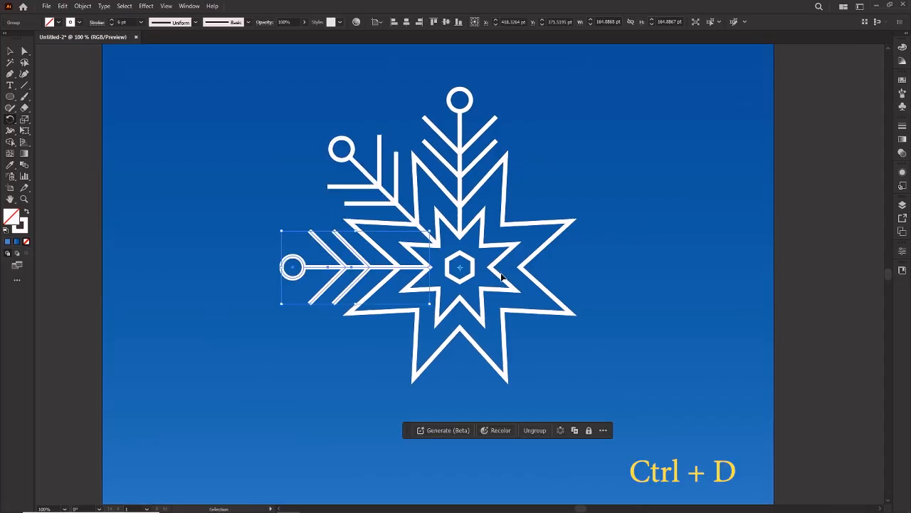
key("ctrl+d")
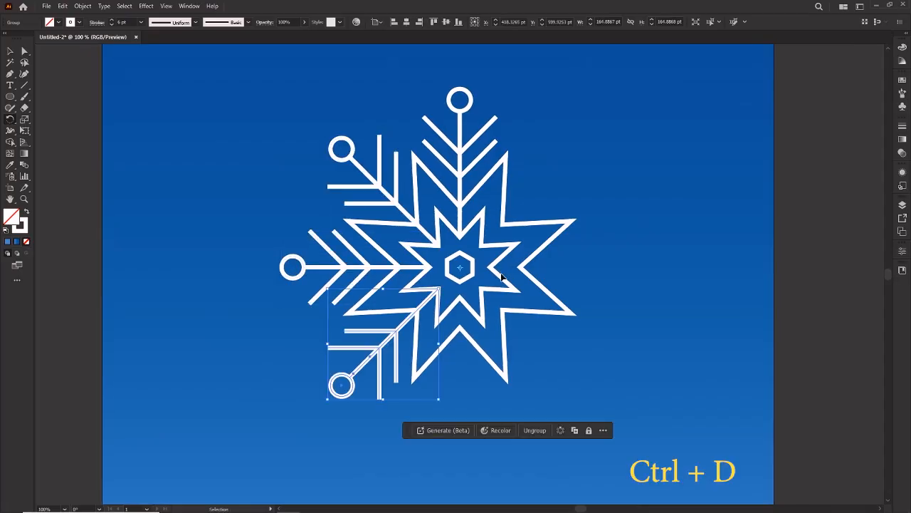
key("ctrl+d")
key("ctrl+d")
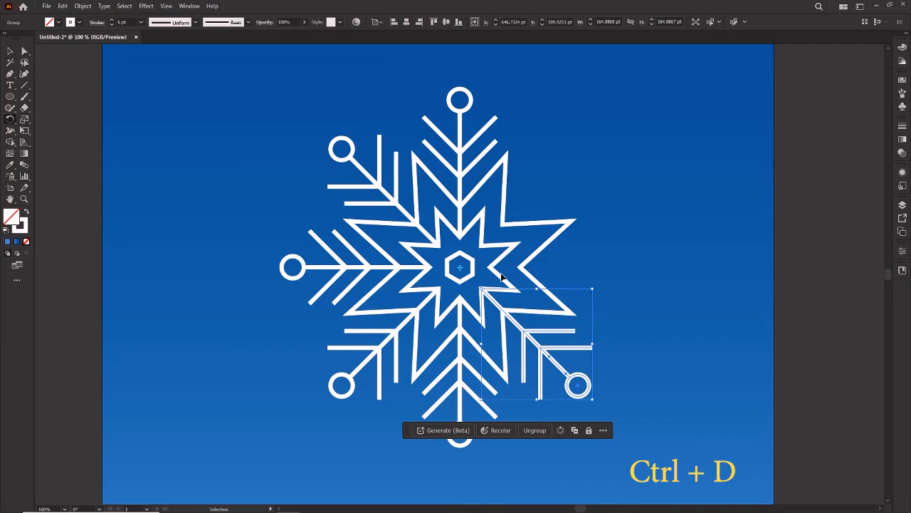
key("ctrl+d")
key("ctrl+d")
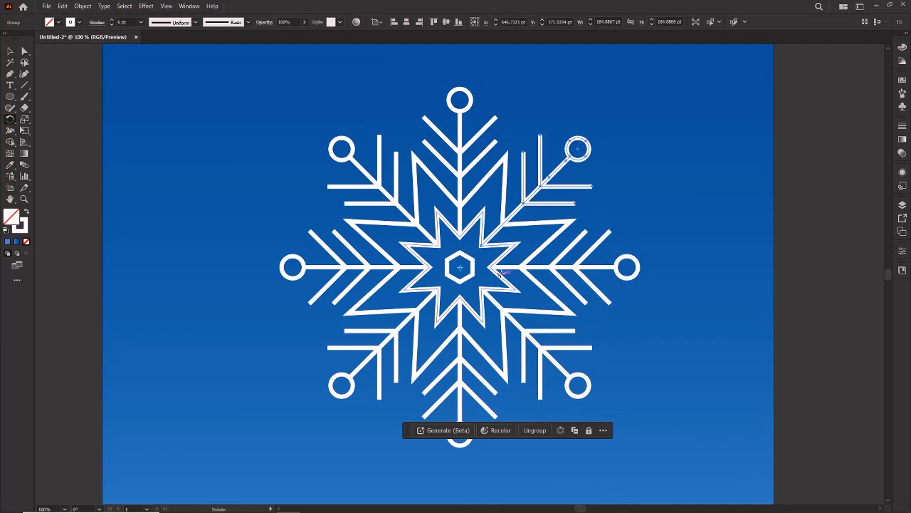
key("v")
left_click(634, 331)
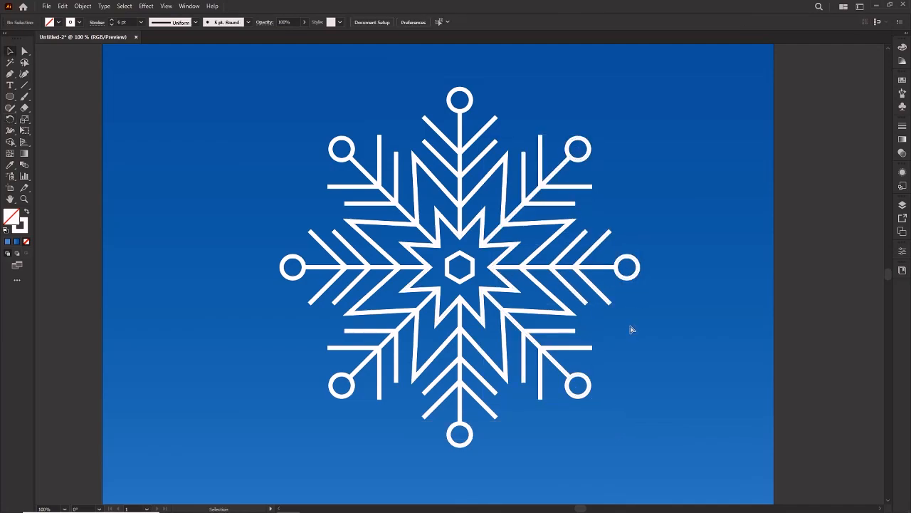
Step: Select the whole snowflake and move it slightly left, closer to the middle of the artboard
key("ctrl+0")
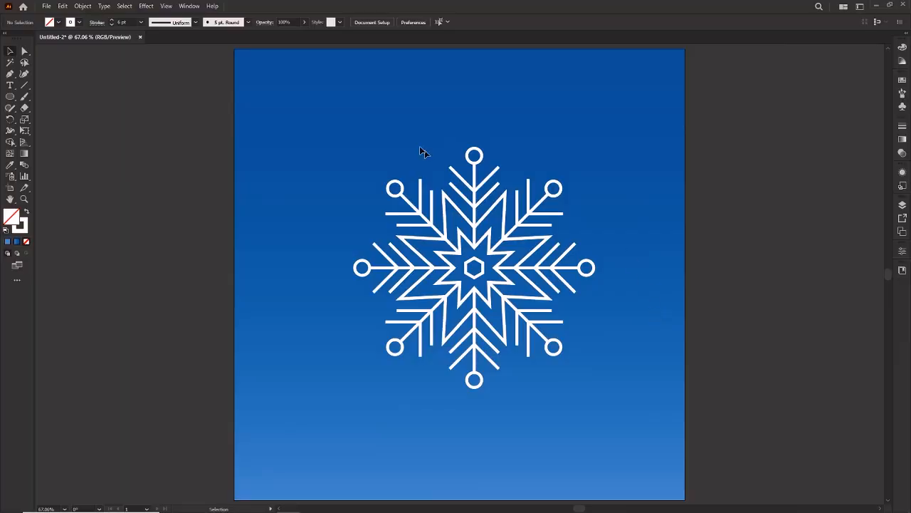
left_click_drag(364, 132, 605, 383)
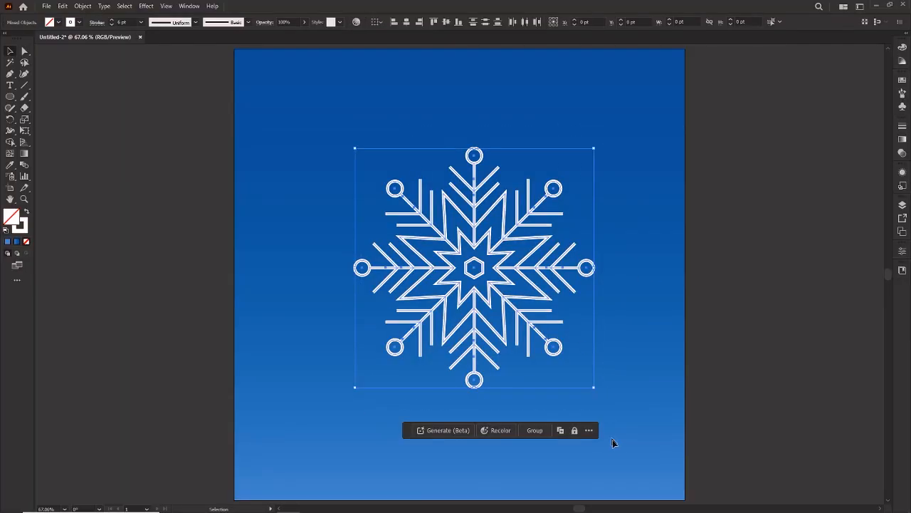
left_click_drag(511, 300, 504, 300)
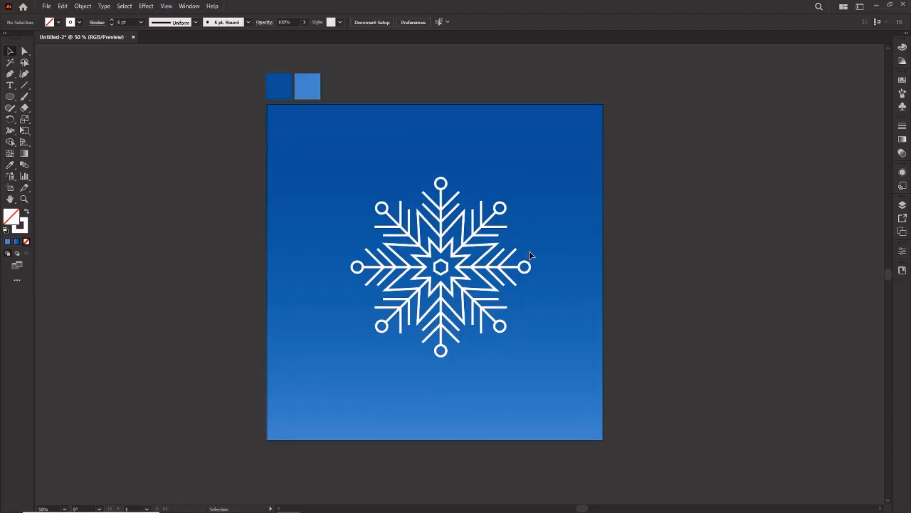
Step: Activate the Direct Selection tool for editing individual parts of the snowflake
key("a")
key("ctrl+plus")
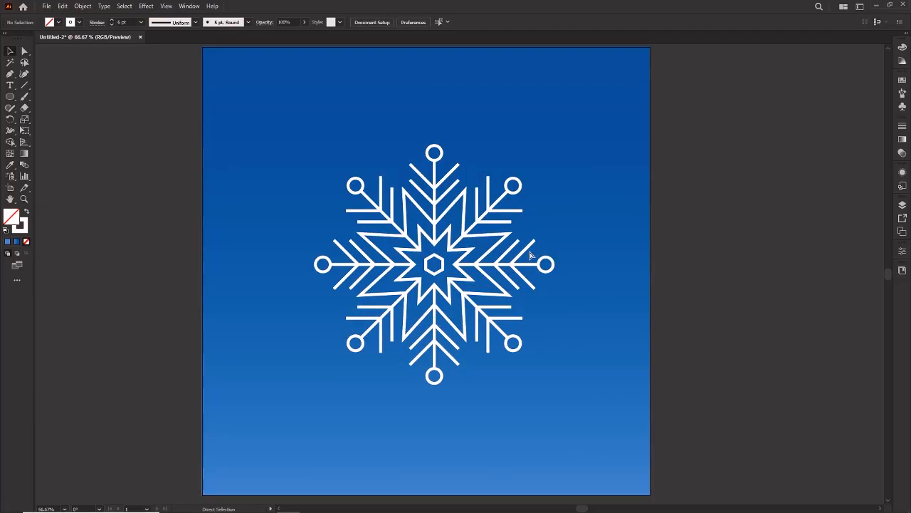